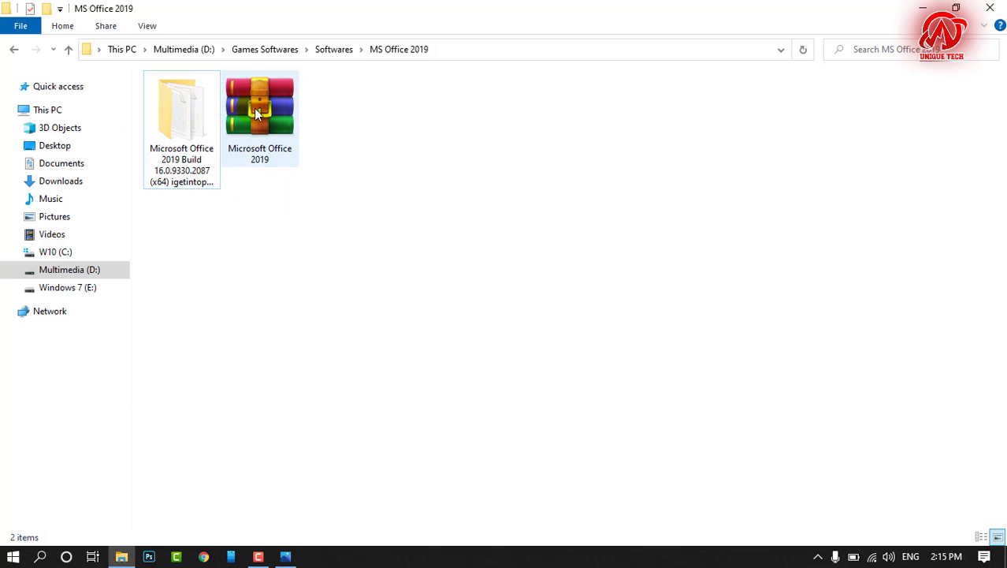
Step: Open the extracted Microsoft Office 2019 folder, read the installation instructions in the Readme file and close it
left_click(275, 114)
right_click(274, 114)
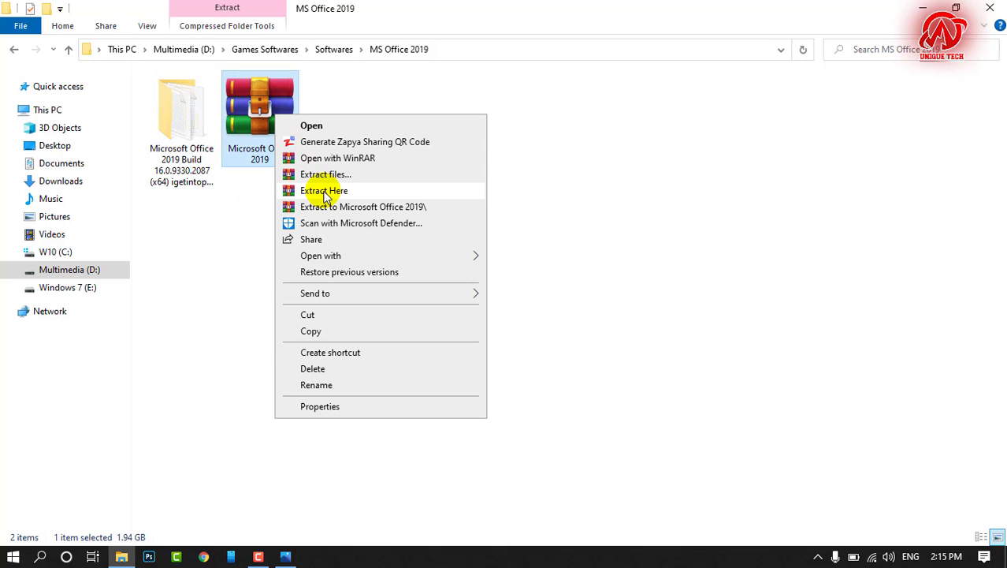
double_click(186, 134)
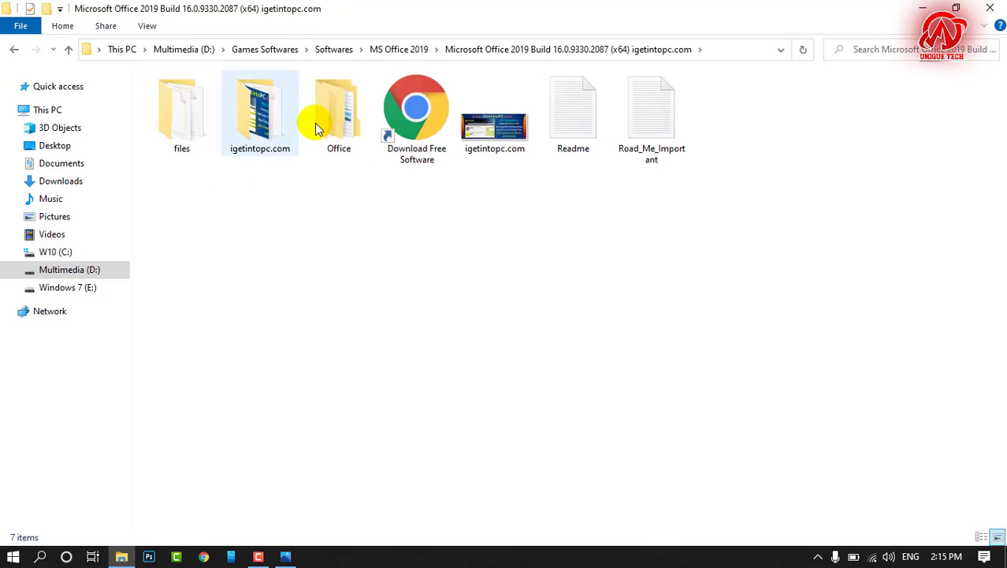
double_click(589, 134)
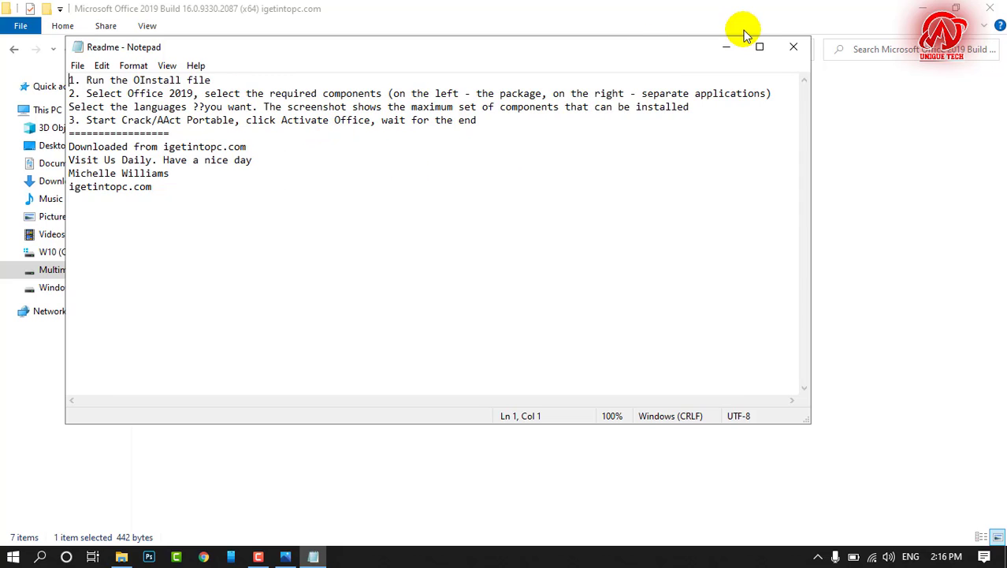
left_click(793, 46)
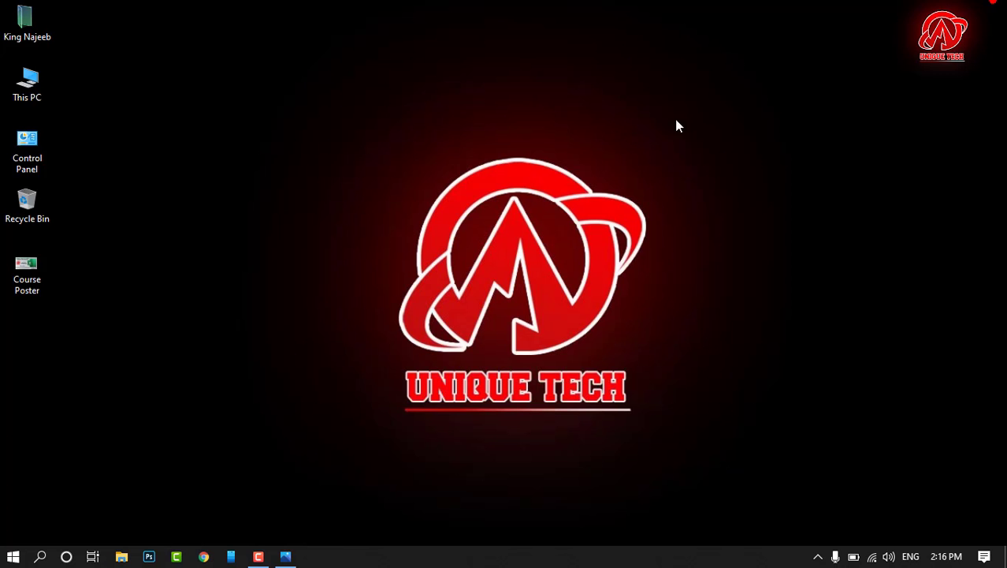
Step: Switch to Excel and create a blank workbook, dismissing the Office activation wizard
left_click(13, 556)
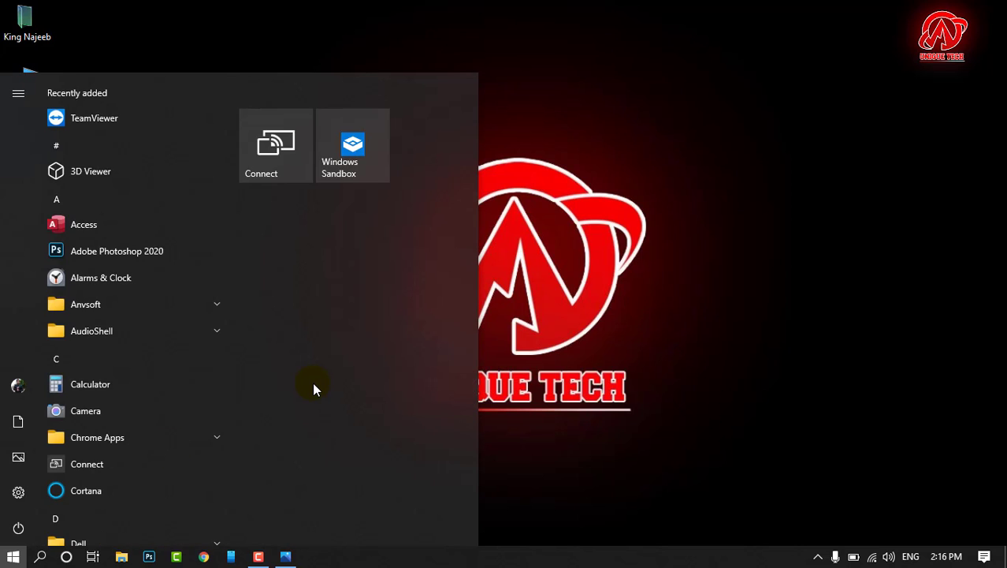
type("ms")
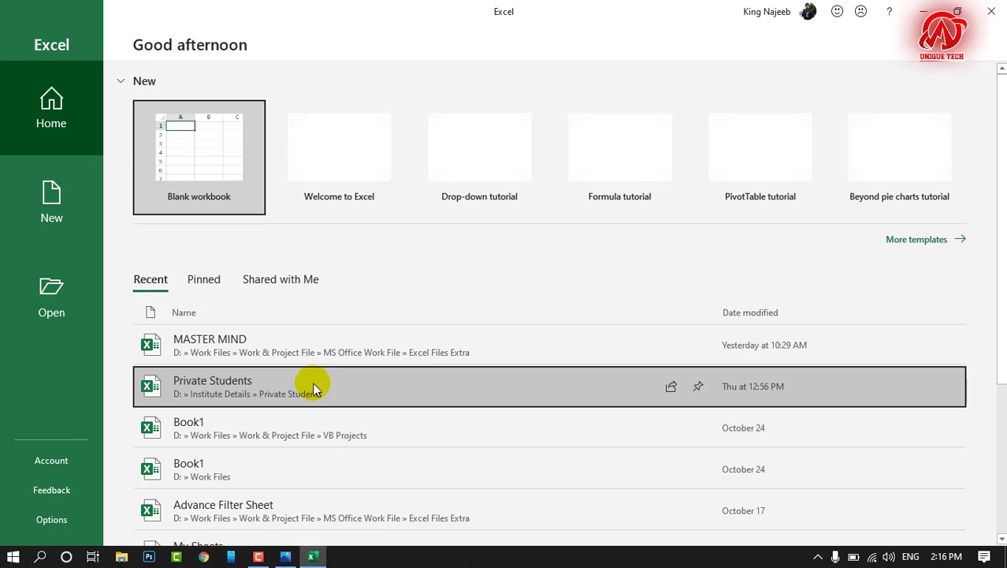
left_click(194, 163)
left_click(673, 112)
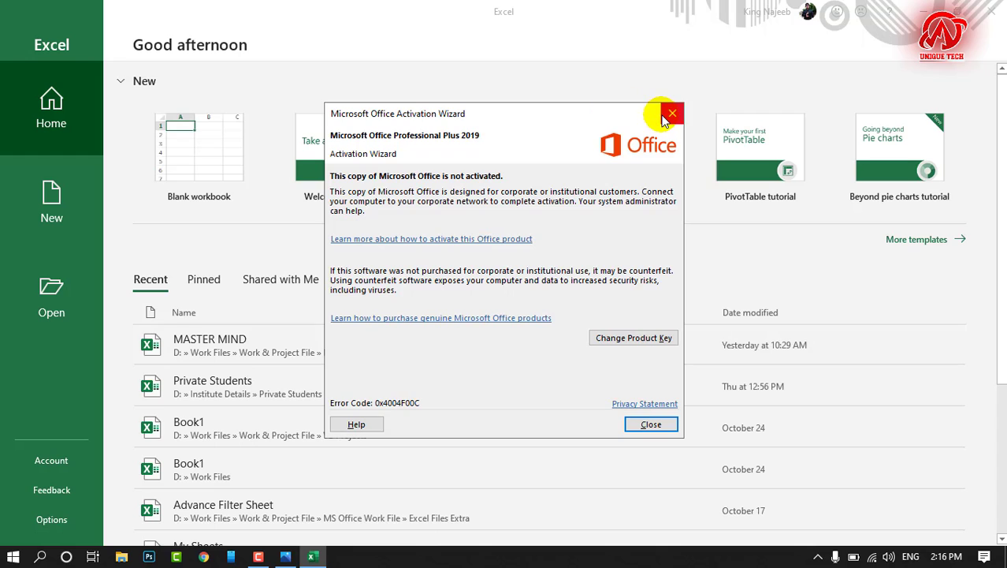
left_click(211, 175)
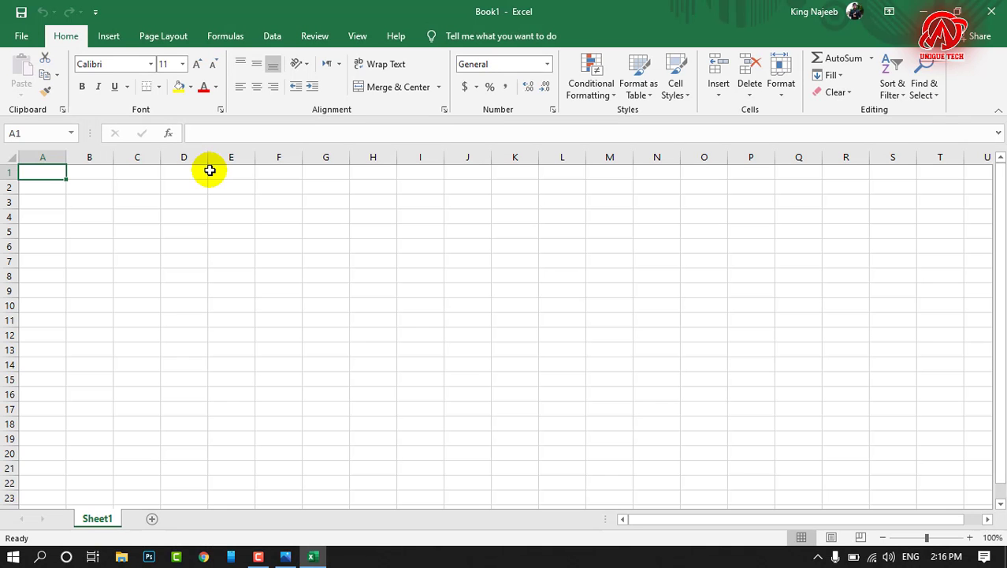
Step: Enter one person's first name in cell C2 and a second person's first name in C3
left_click(972, 538)
left_click(972, 538)
left_click(972, 538)
left_click(972, 537)
left_click(972, 538)
left_click(972, 538)
triple_click(972, 537)
triple_click(972, 538)
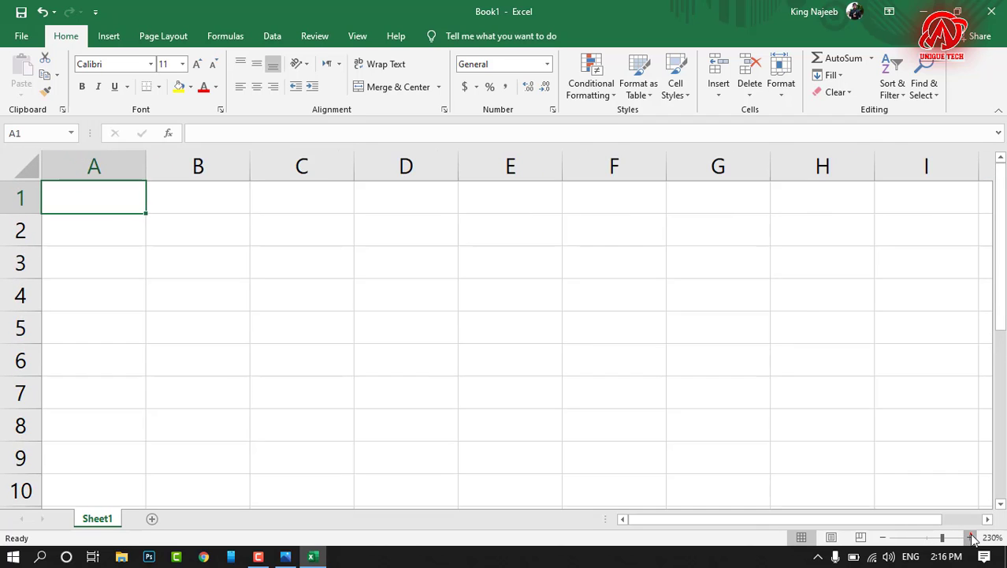
double_click(972, 538)
double_click(972, 537)
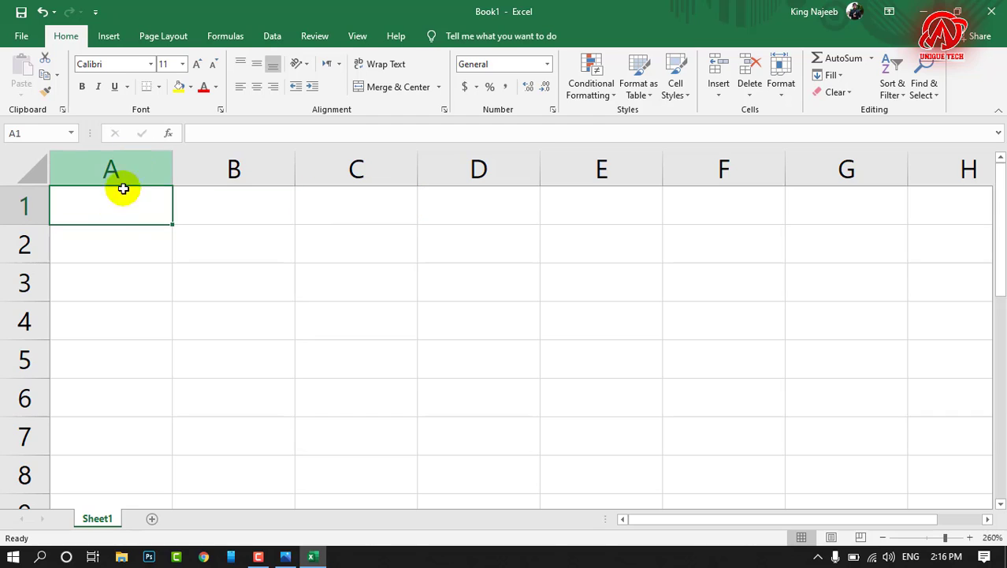
left_click(313, 240)
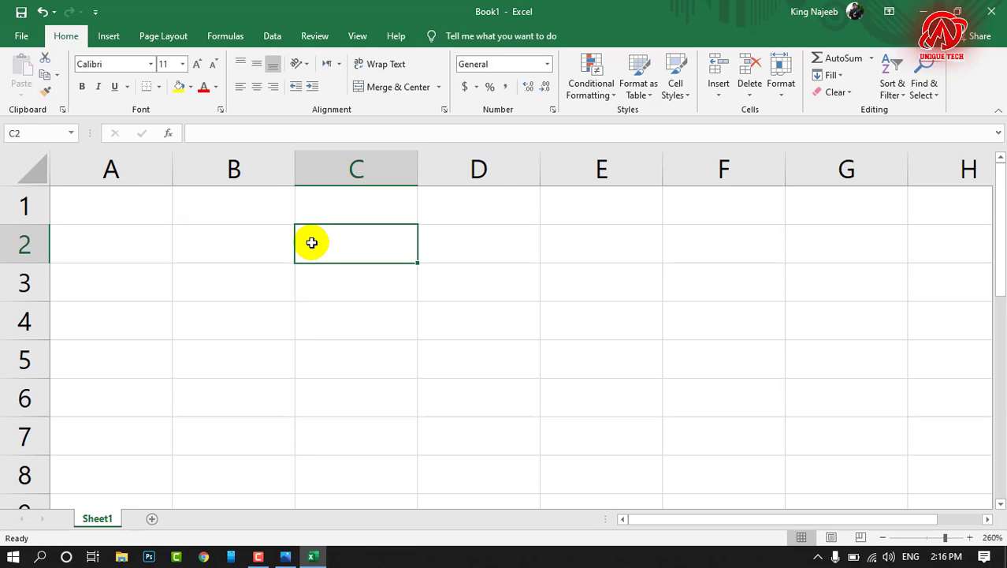
type("KASHIF")
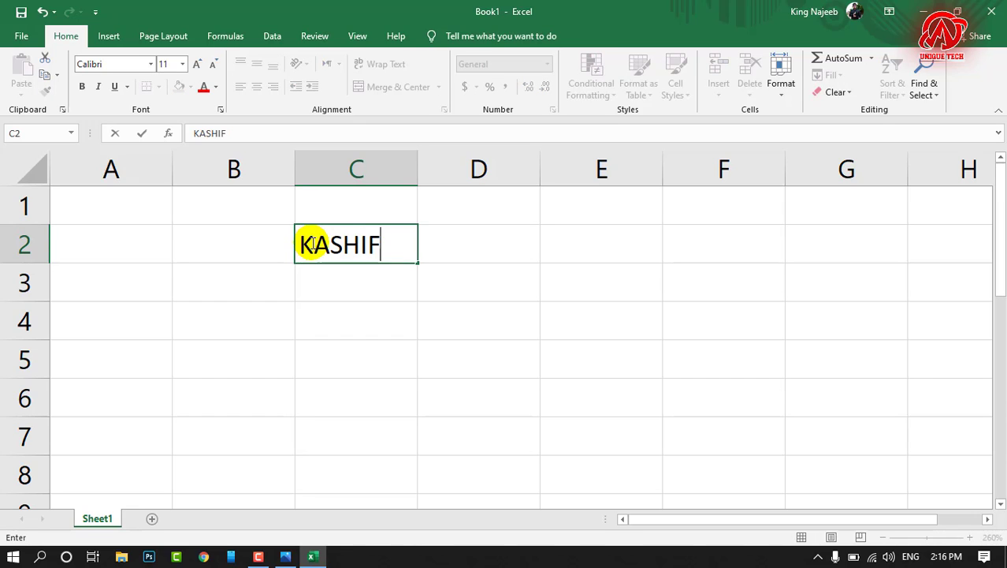
key("Return")
type("IMRAN")
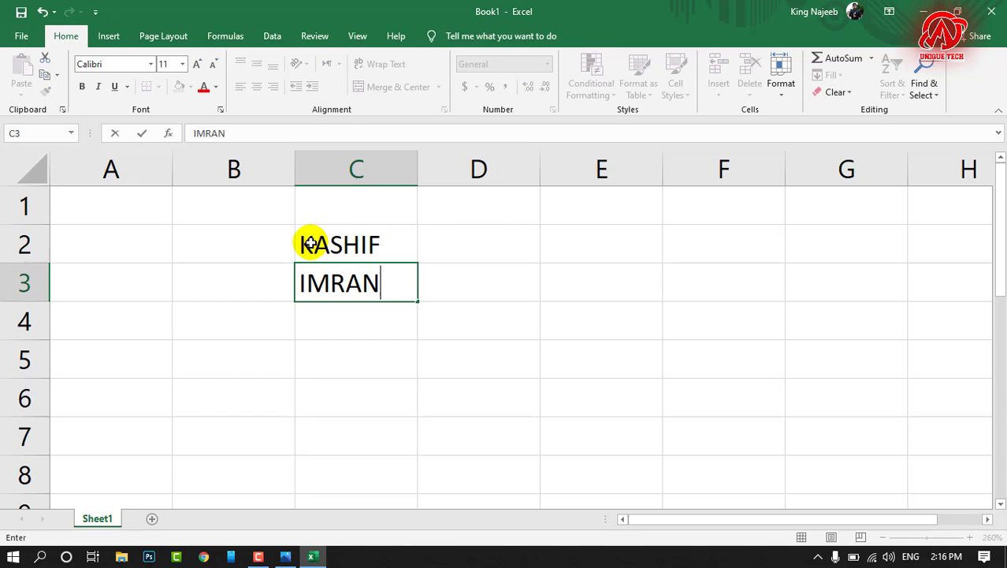
key("Tab")
Step: Enter the amounts 15000 in D2 and 18000 in D3 beside the names
key("Up")
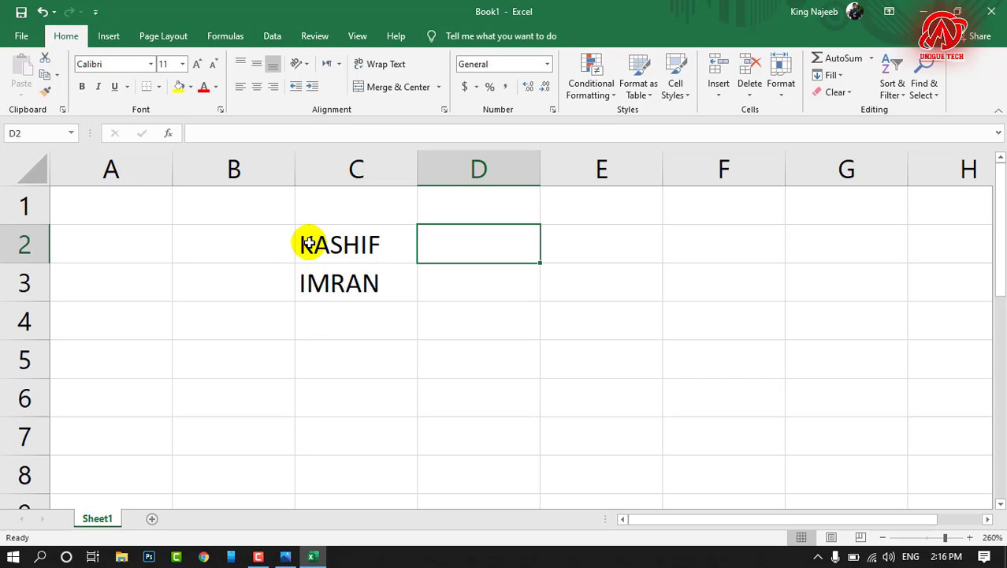
type("15000")
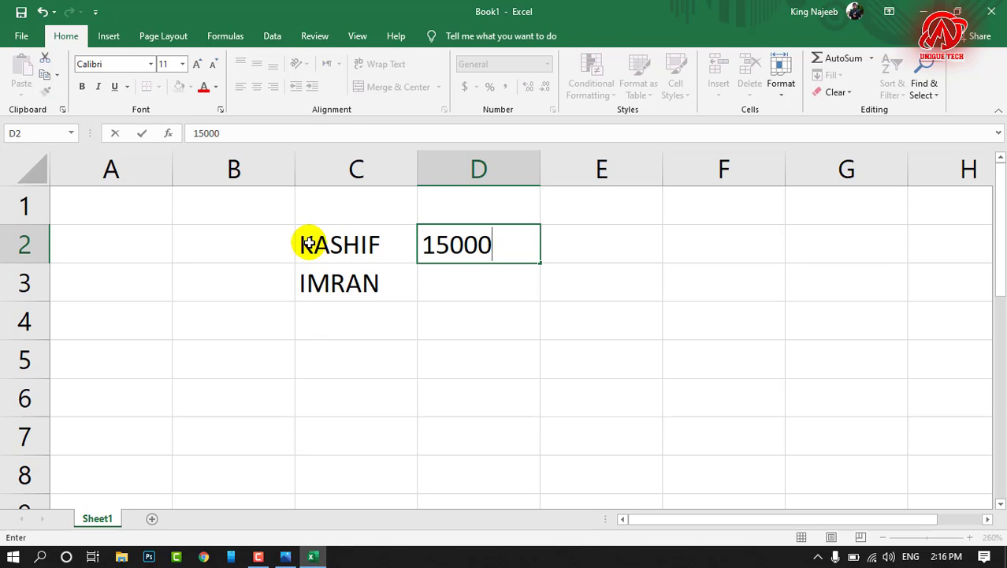
key("Return")
type("18000")
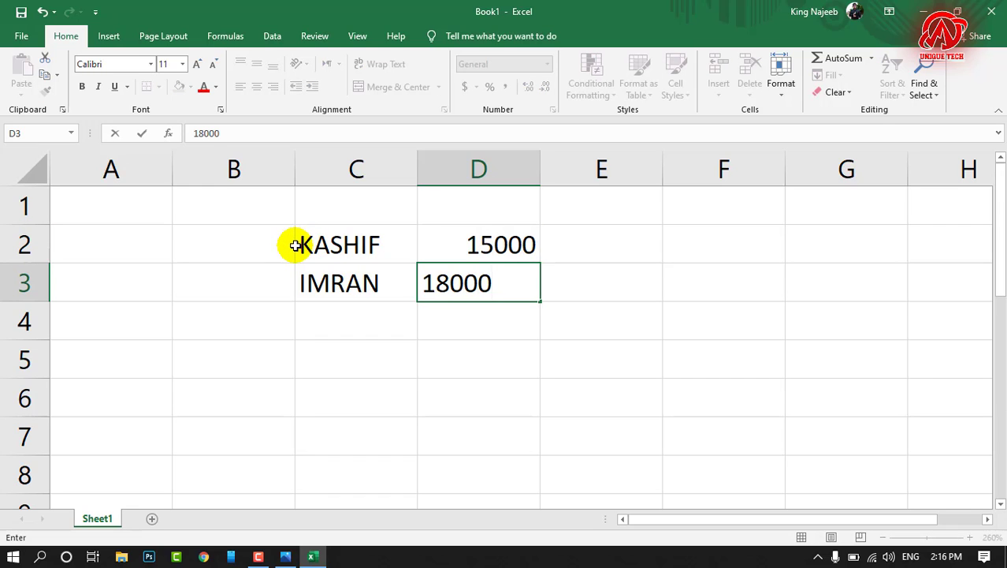
key("Up")
key("Left")
key("Right")
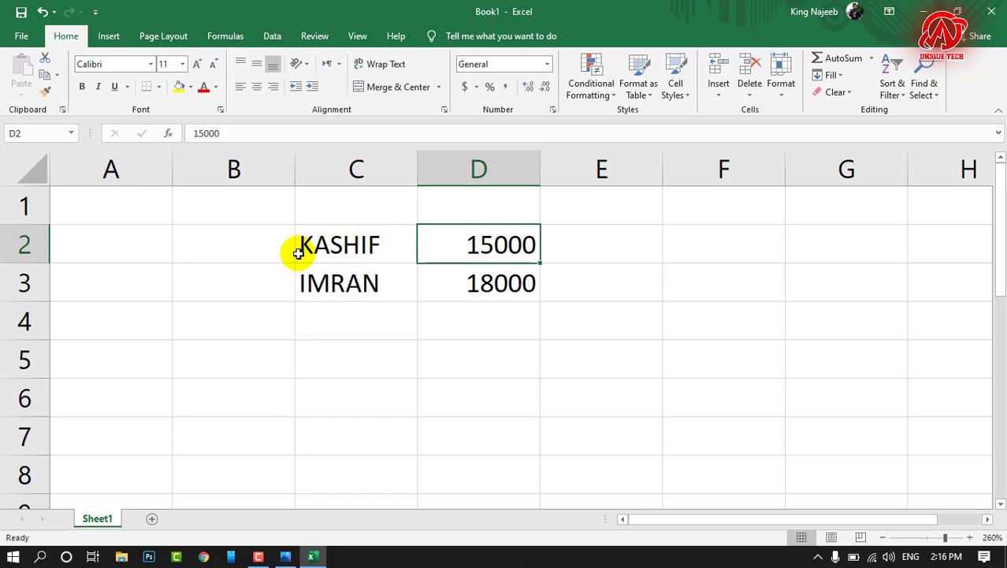
key("Down")
key("Left")
key("Up")
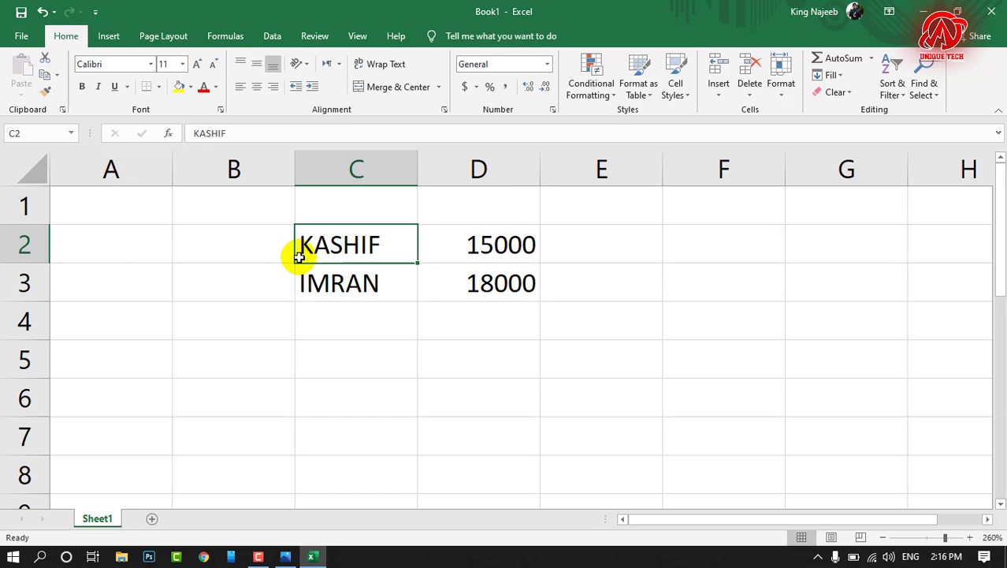
left_click(380, 282)
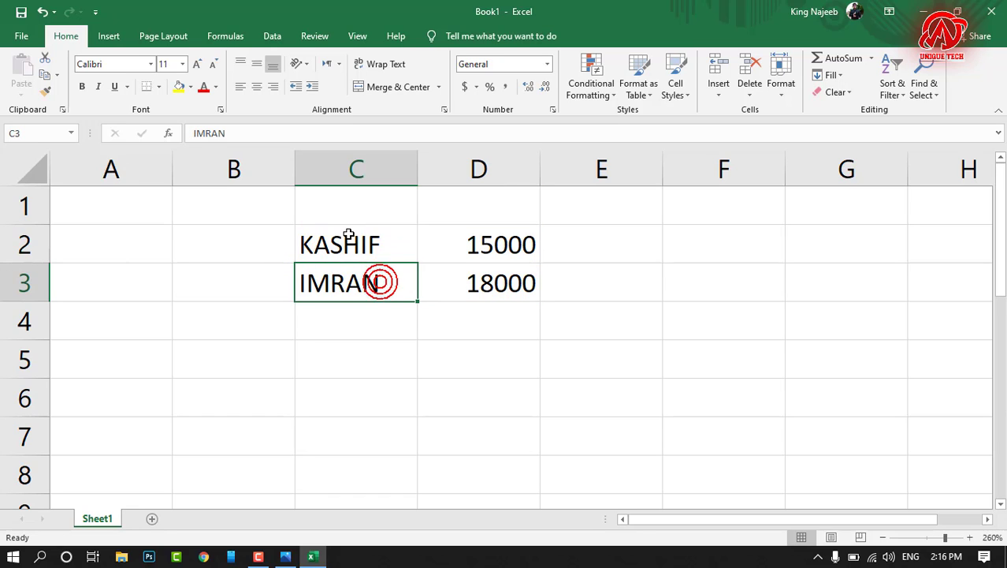
Step: Copy the range C2:D3 and paste it with its upper-left corner at G3
left_click_drag(348, 234, 487, 293)
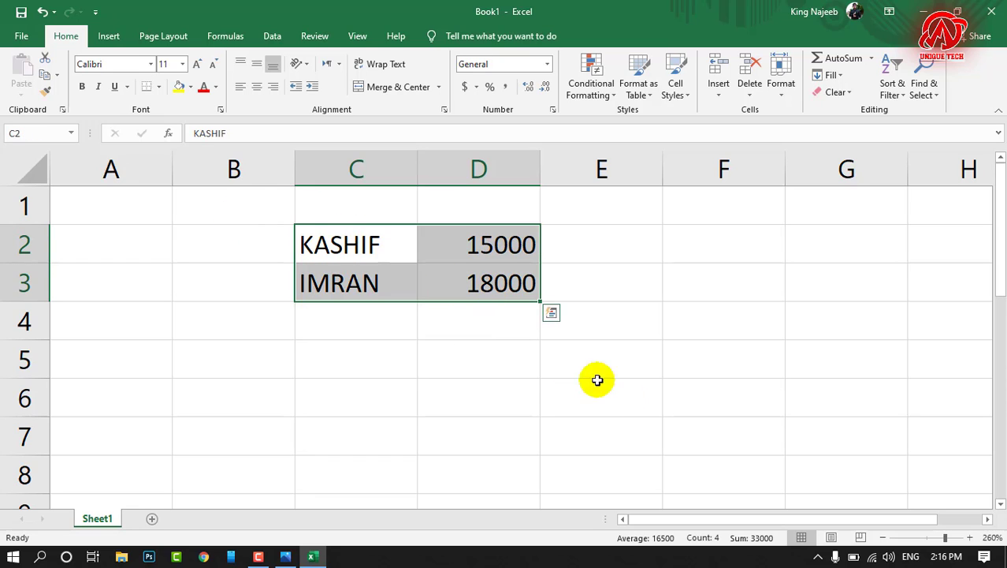
right_click(347, 237)
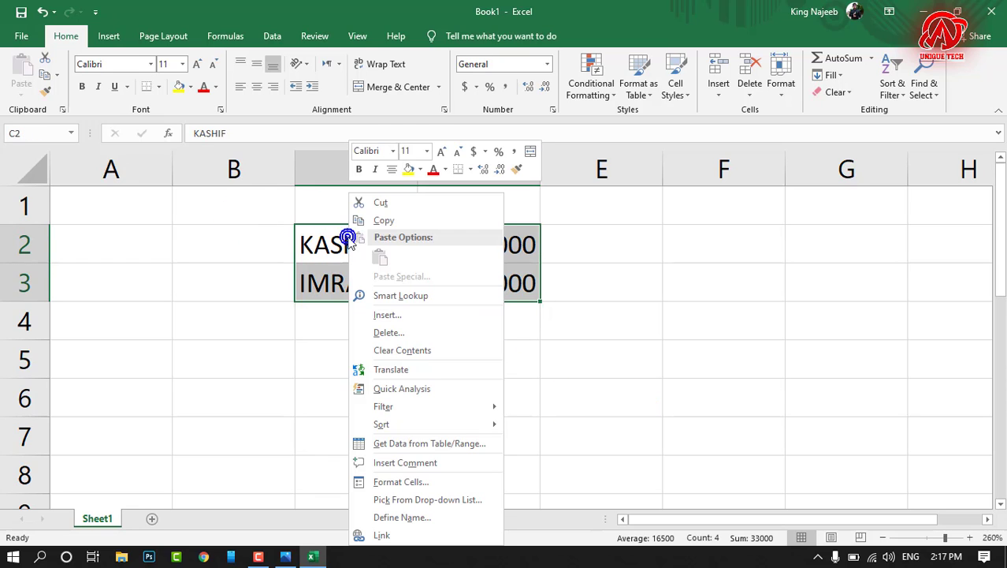
left_click(334, 231)
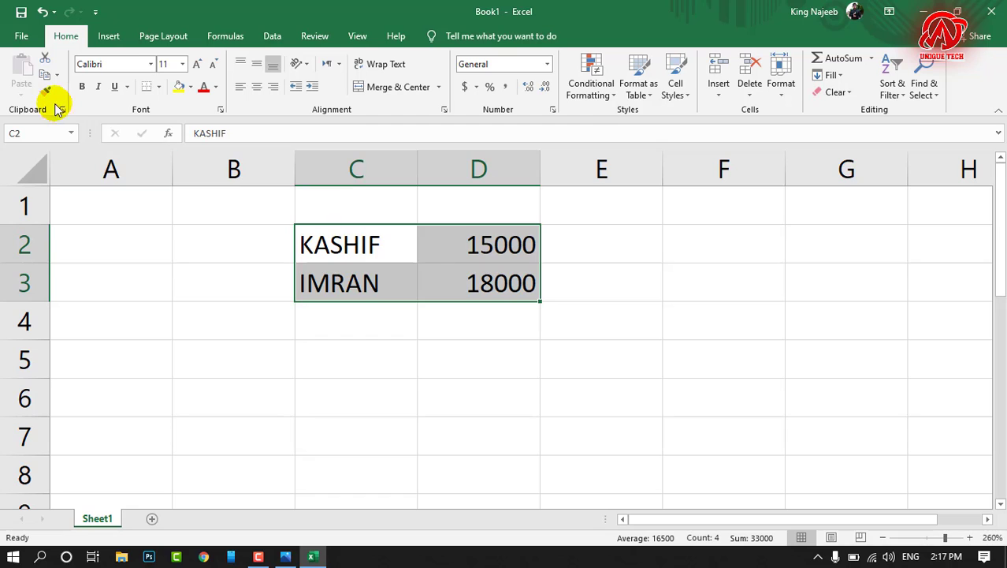
left_click(46, 77)
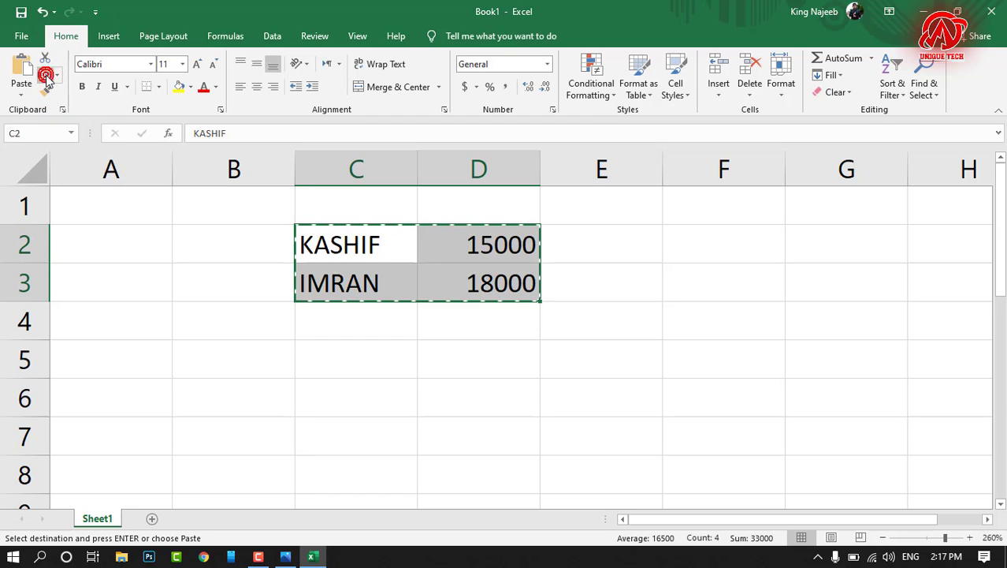
right_click(809, 276)
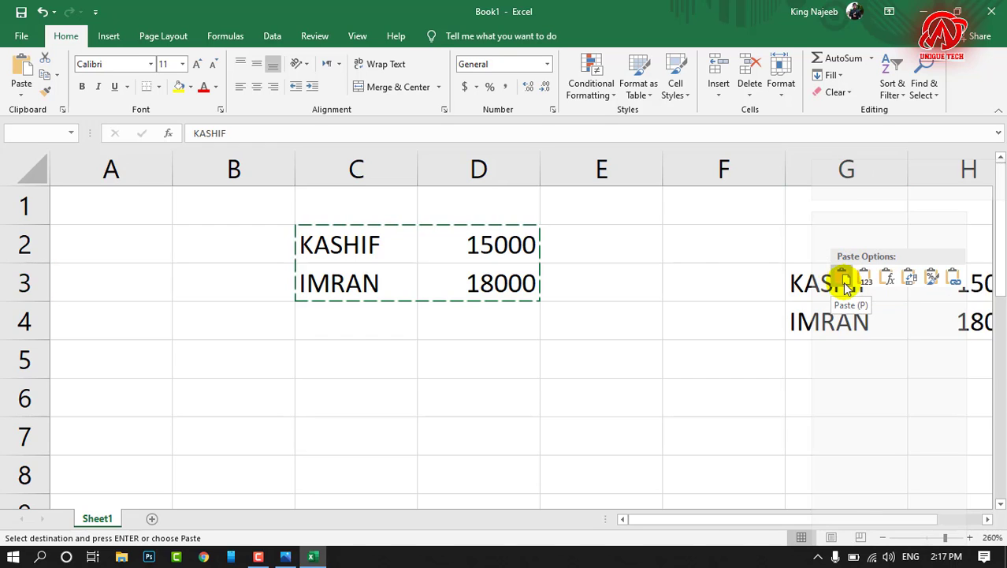
left_click(24, 69)
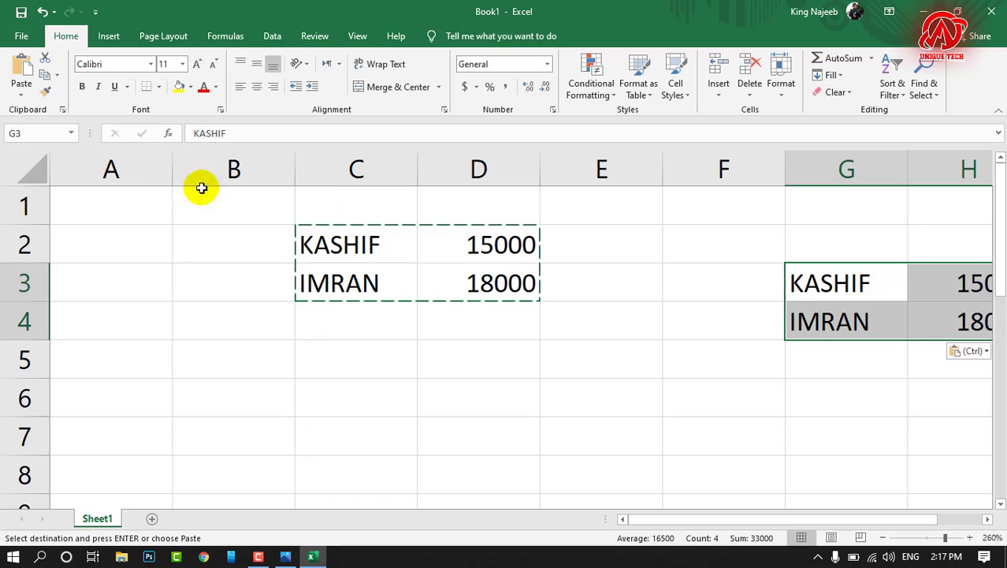
Step: Cut the pasted block in G3:H4 and paste it at A3
left_click(45, 63)
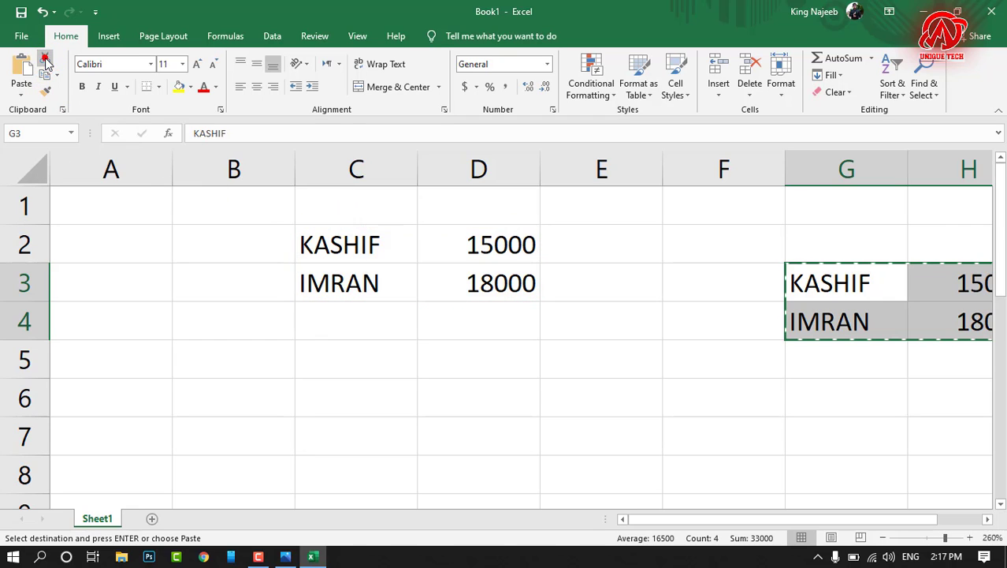
right_click(125, 271)
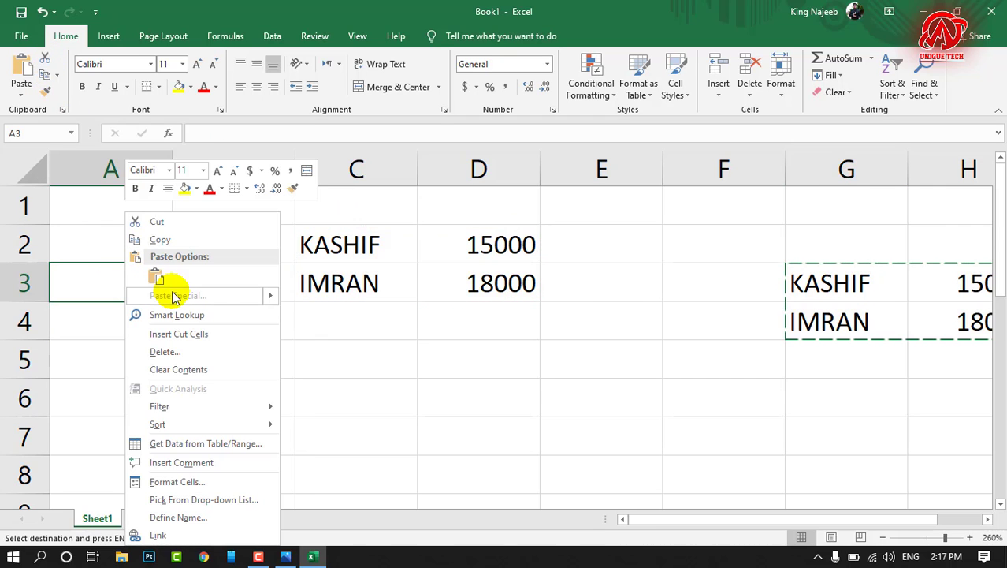
left_click(155, 274)
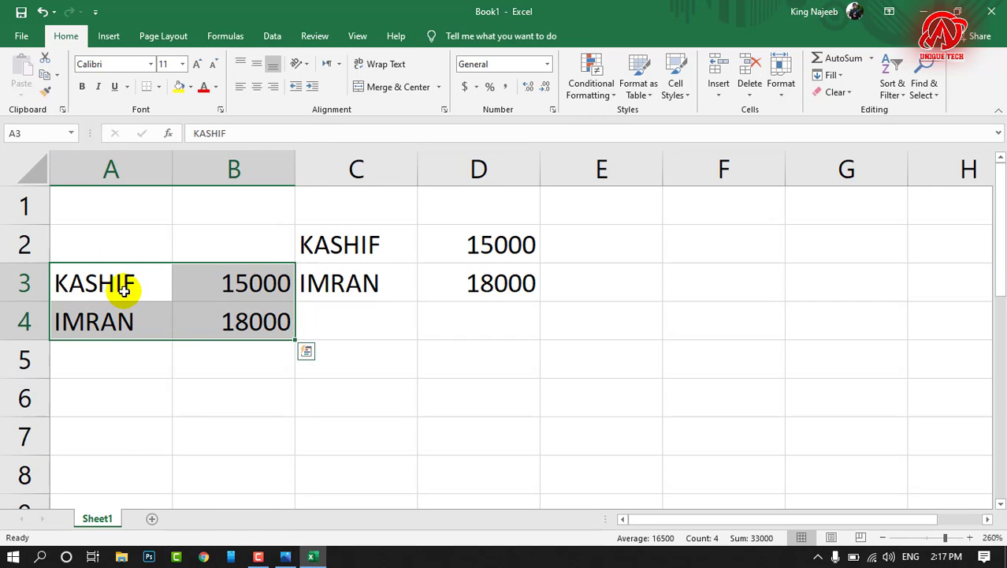
right_click(124, 287)
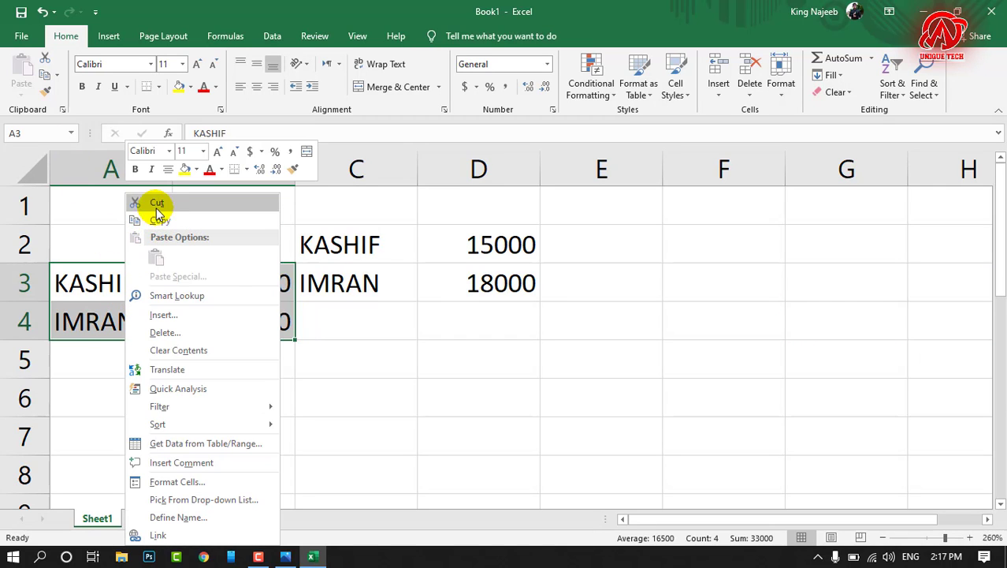
key("Escape")
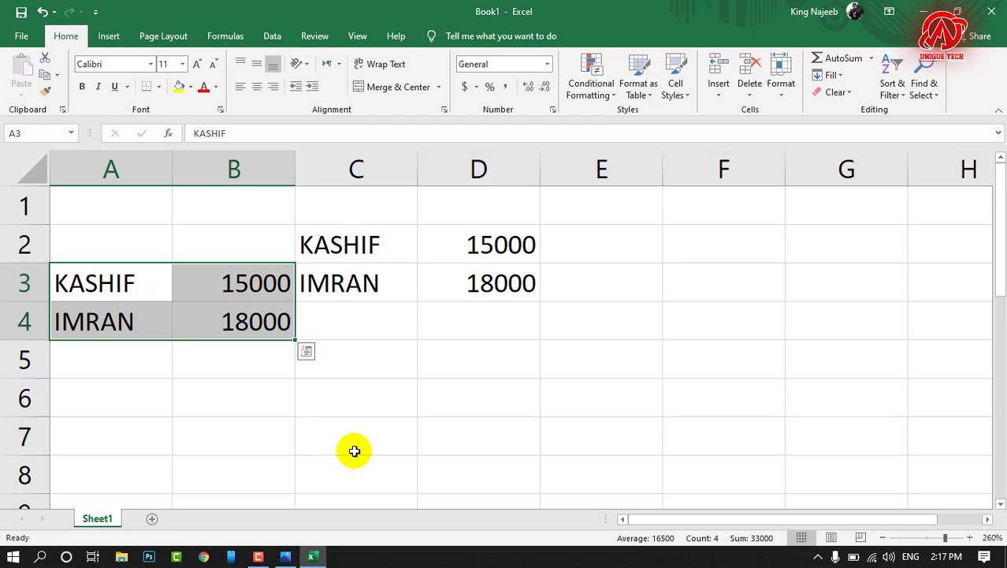
Step: Copy the names and amounts in C2:D3 and paste them at F4
left_click(312, 245)
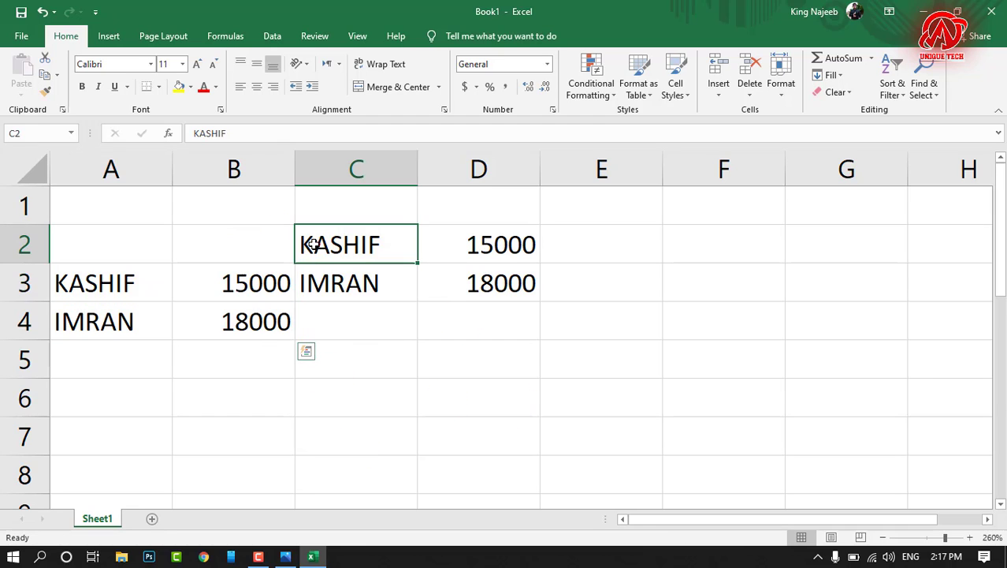
left_click_drag(312, 244, 439, 276)
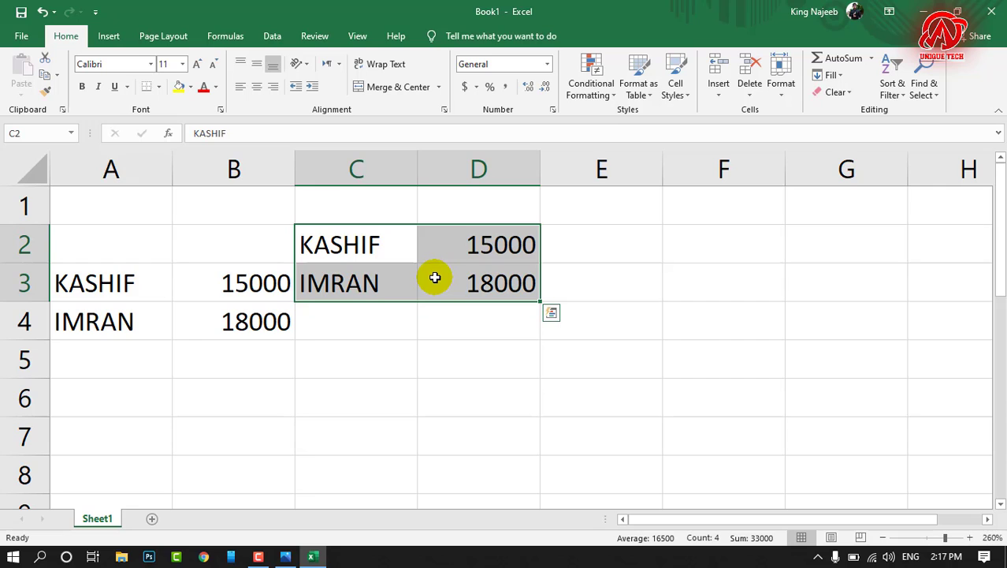
key("ctrl+c")
left_click(704, 303)
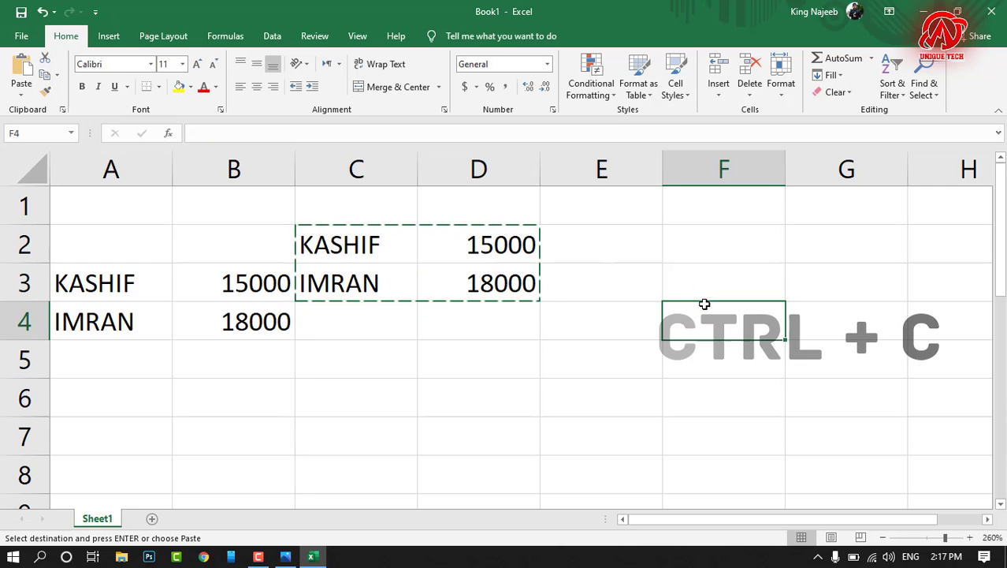
key("ctrl+v")
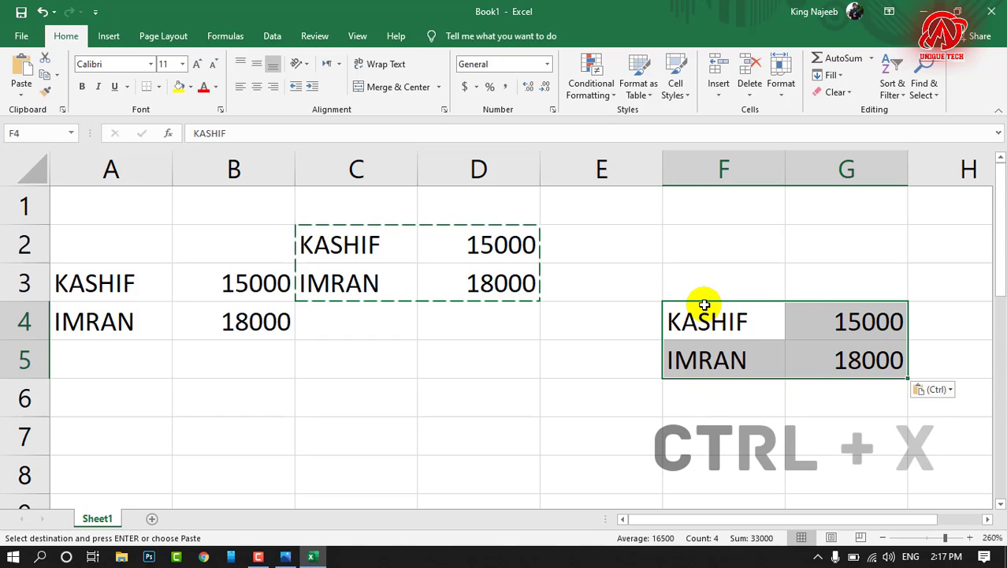
Step: Cut the names and amounts in F4:G5 and paste them with the upper-left corner at B8
key("ctrl+x")
left_click(268, 472)
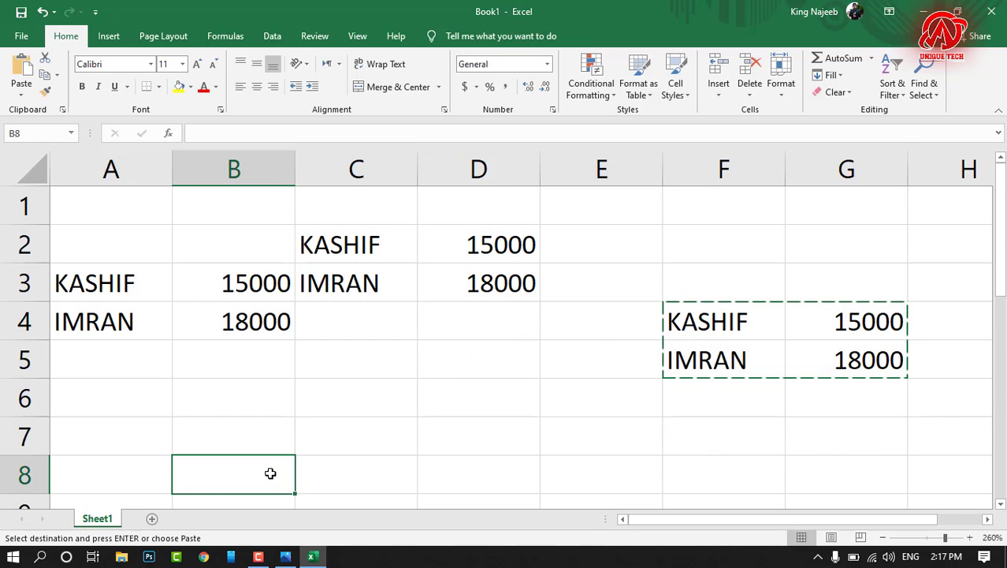
left_click(271, 473)
key("ctrl+v")
left_click(379, 387)
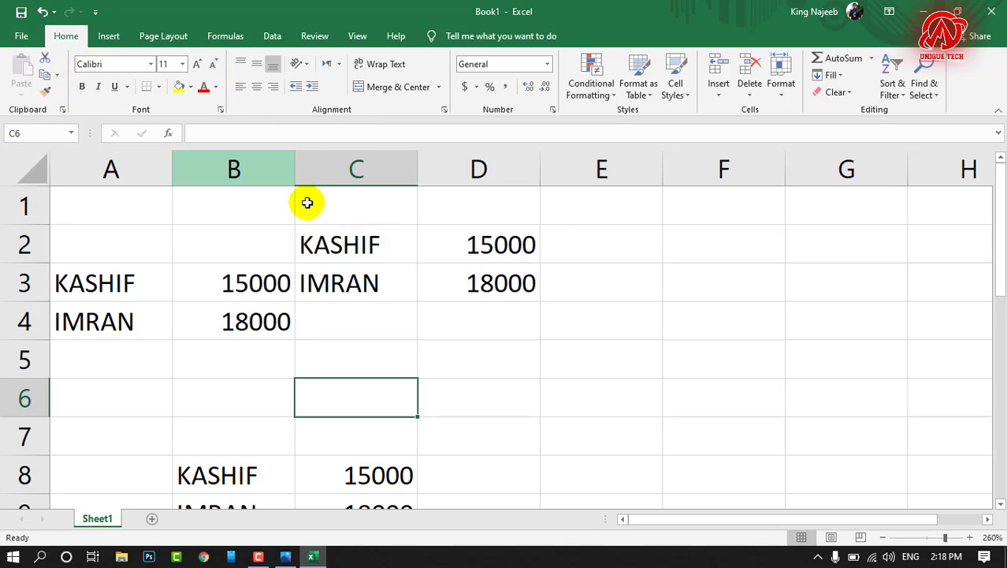
Step: Apply the Aarvark Cafe font to the name in cell C2
left_click(375, 245)
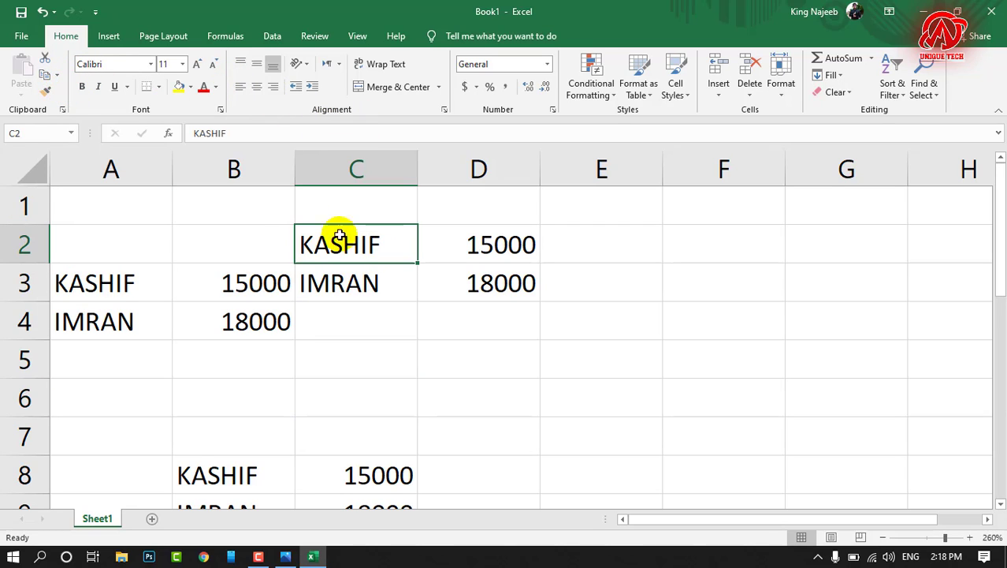
left_click(152, 65)
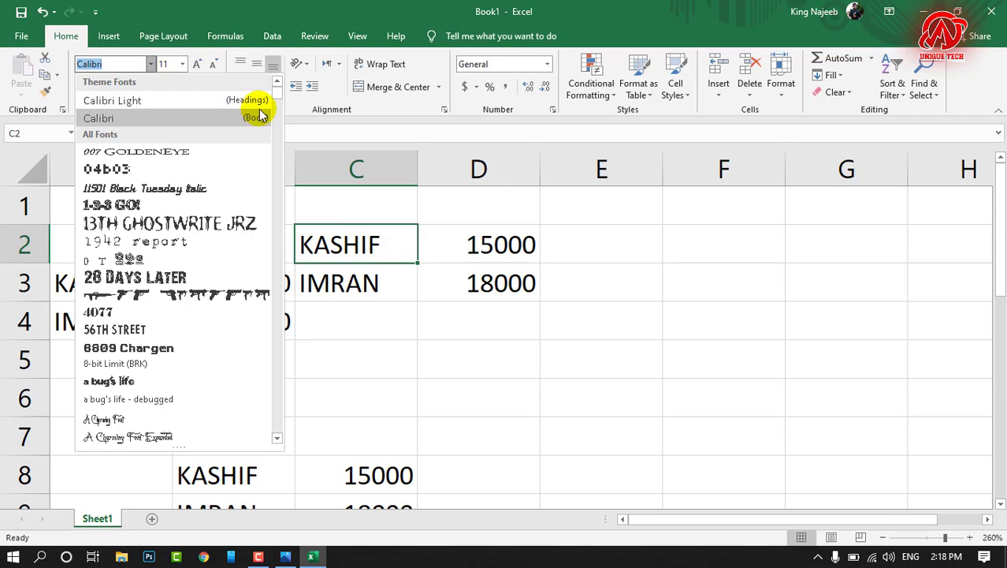
left_click_drag(276, 95, 279, 100)
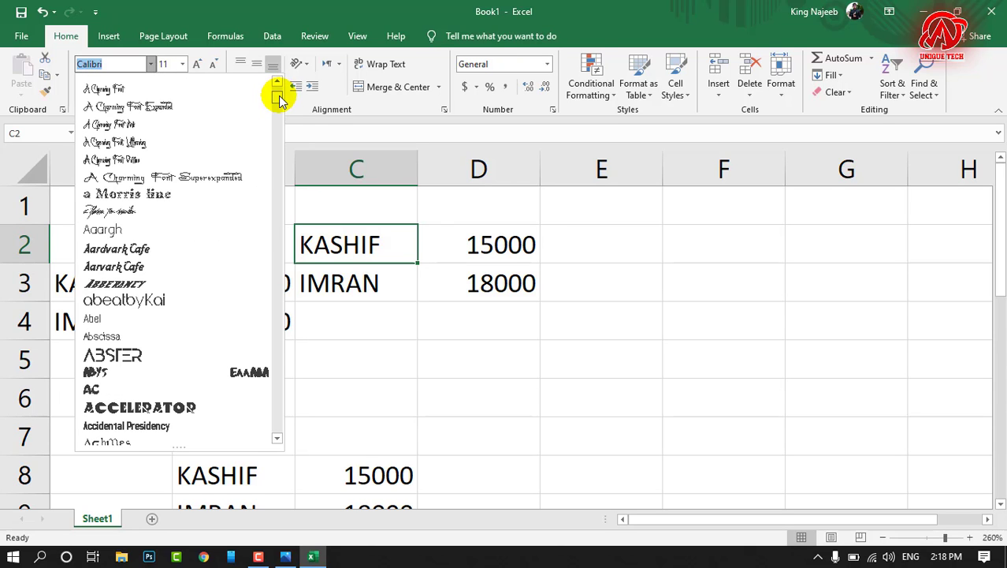
left_click(188, 268)
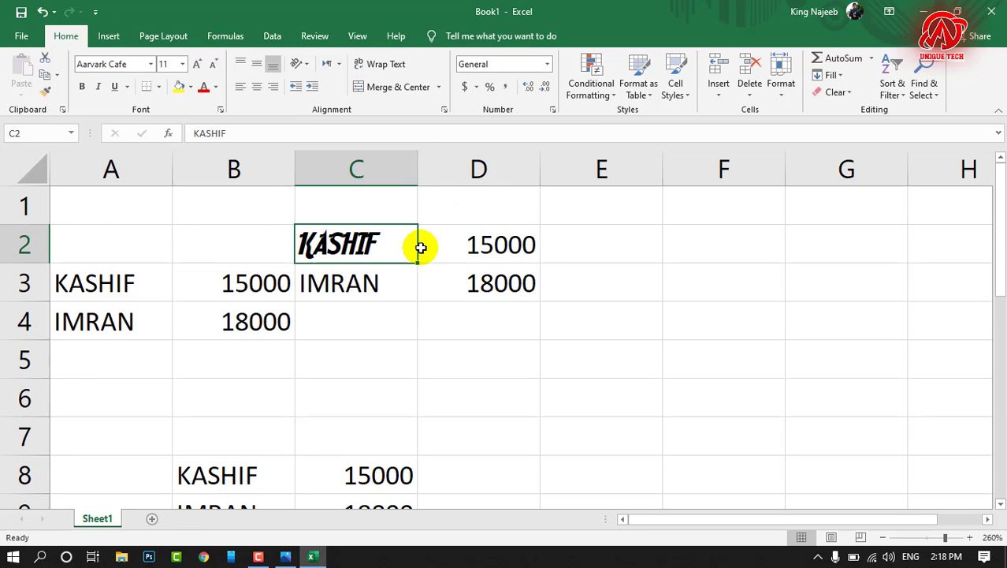
Step: Fill cell C3 with the standard yellow colour
left_click(349, 280)
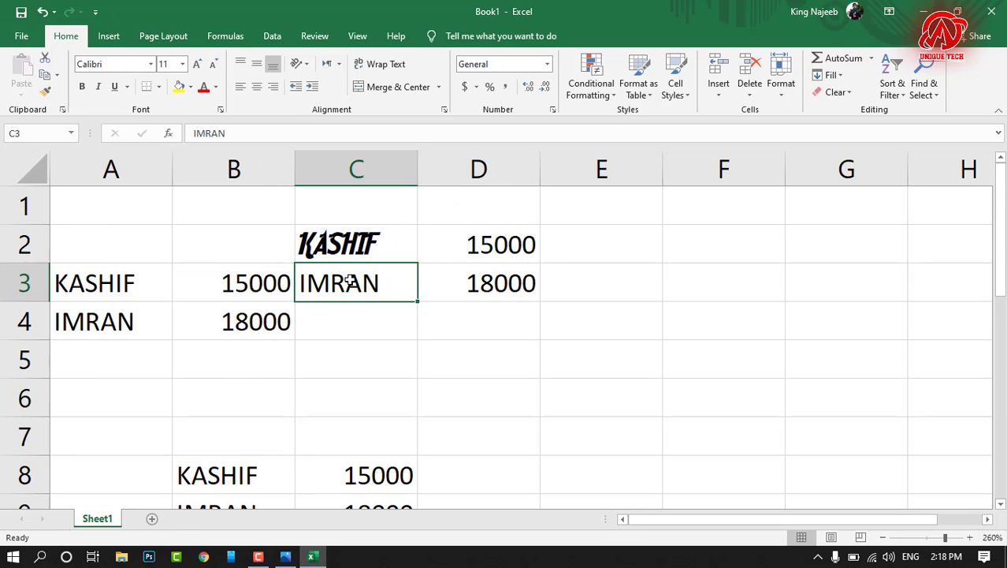
left_click(193, 86)
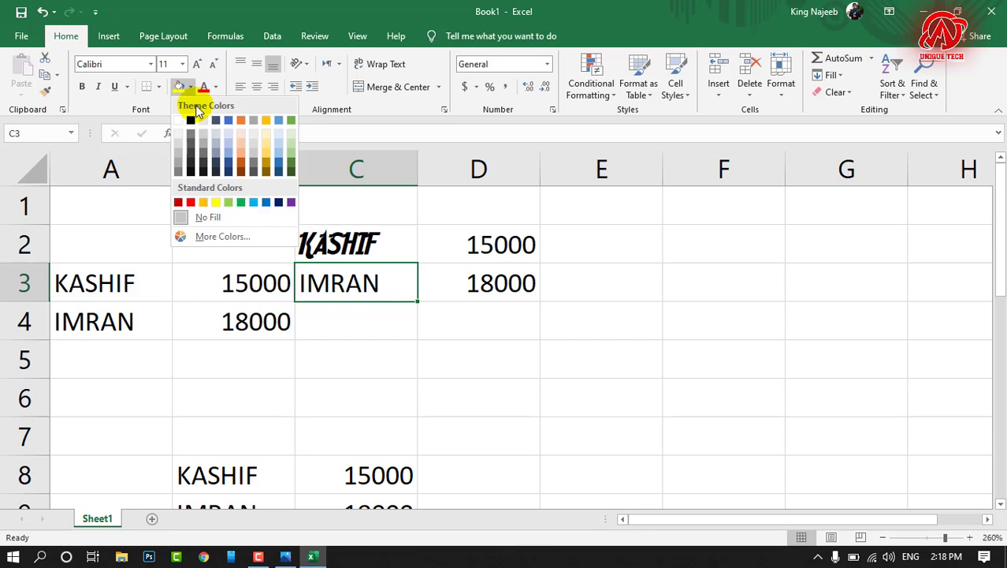
left_click(218, 199)
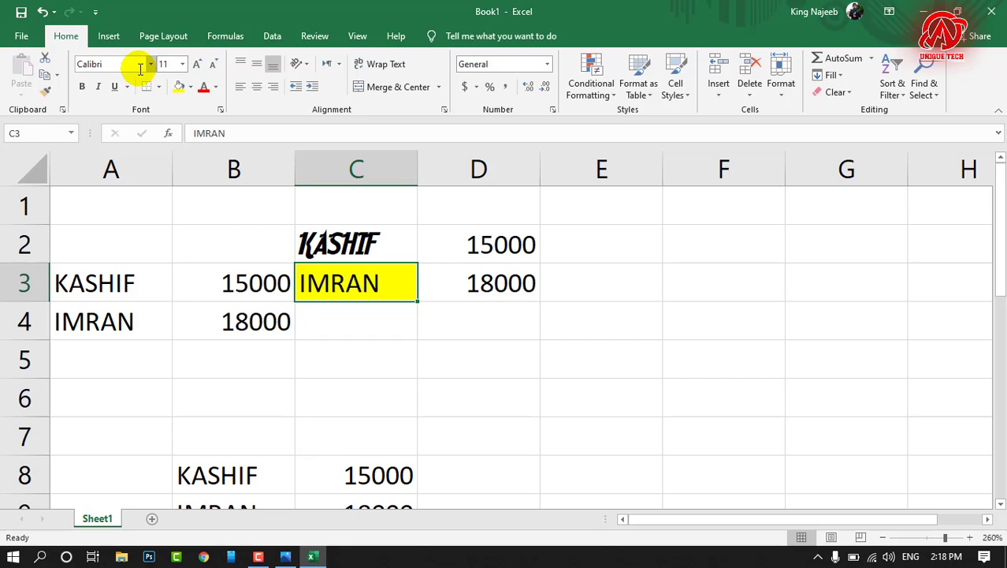
left_click(193, 88)
left_click(194, 88)
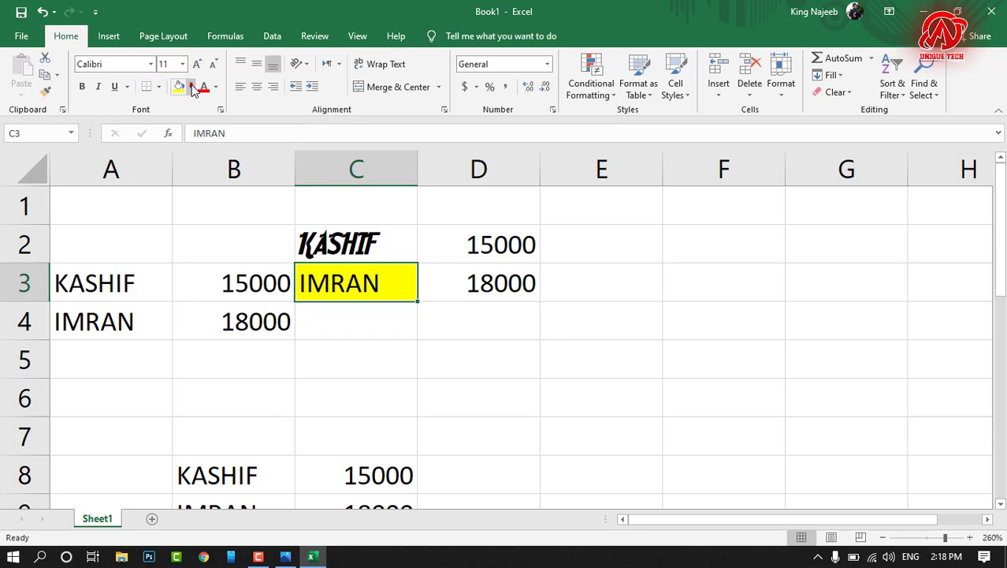
Step: Set the font size of cell C2 to 18 and widen column C so the name fits
left_click(319, 243)
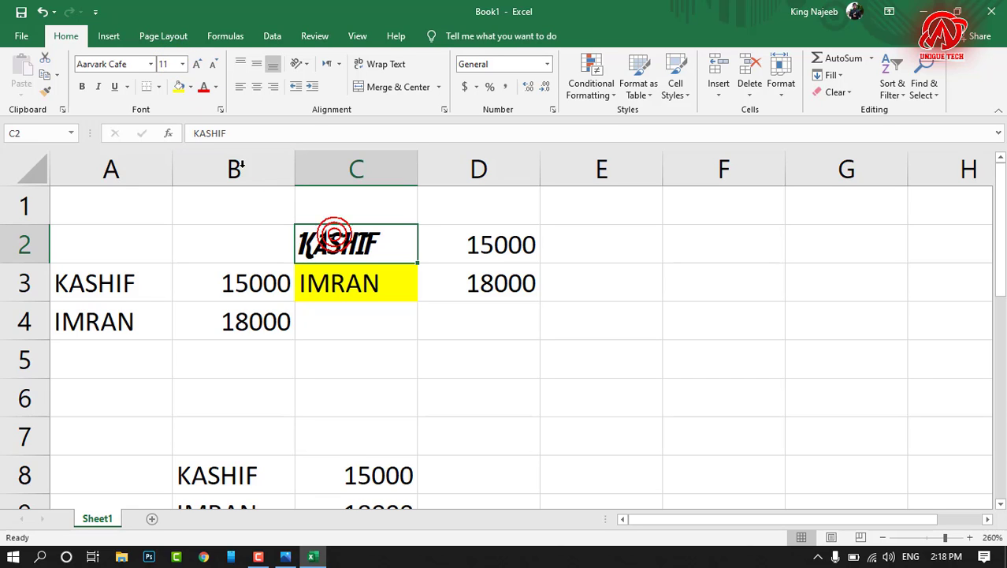
left_click(186, 66)
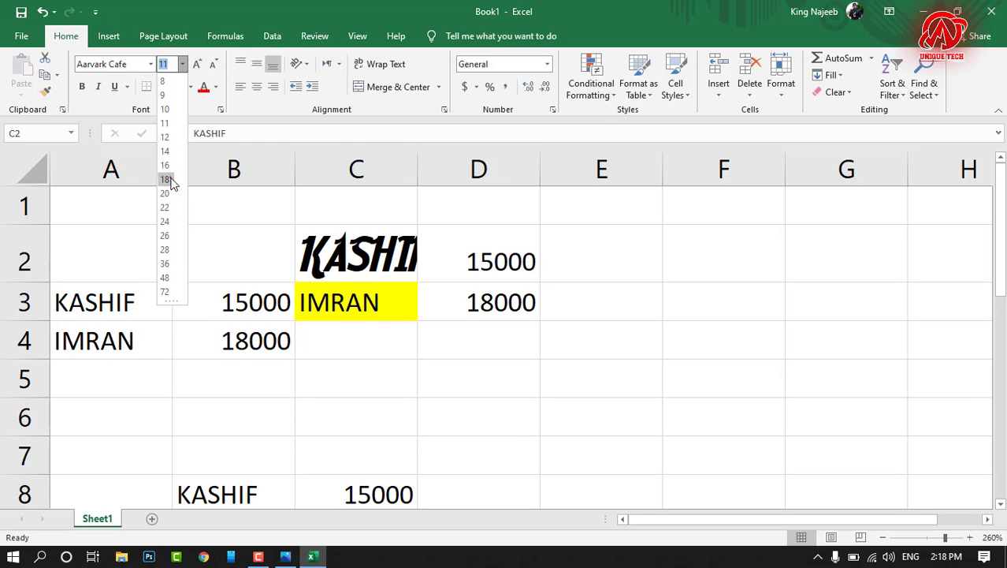
left_click(167, 178)
left_click_drag(418, 174, 447, 174)
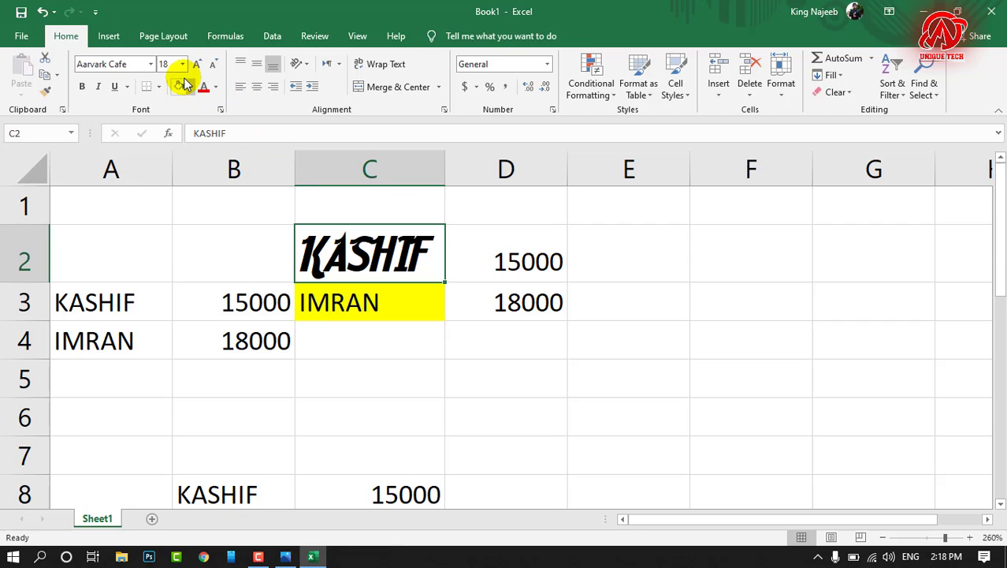
Step: Shrink the text in C2 stepwise to size 12 and enlarge it back to size 18
left_click(212, 65)
left_click(211, 65)
left_click(211, 64)
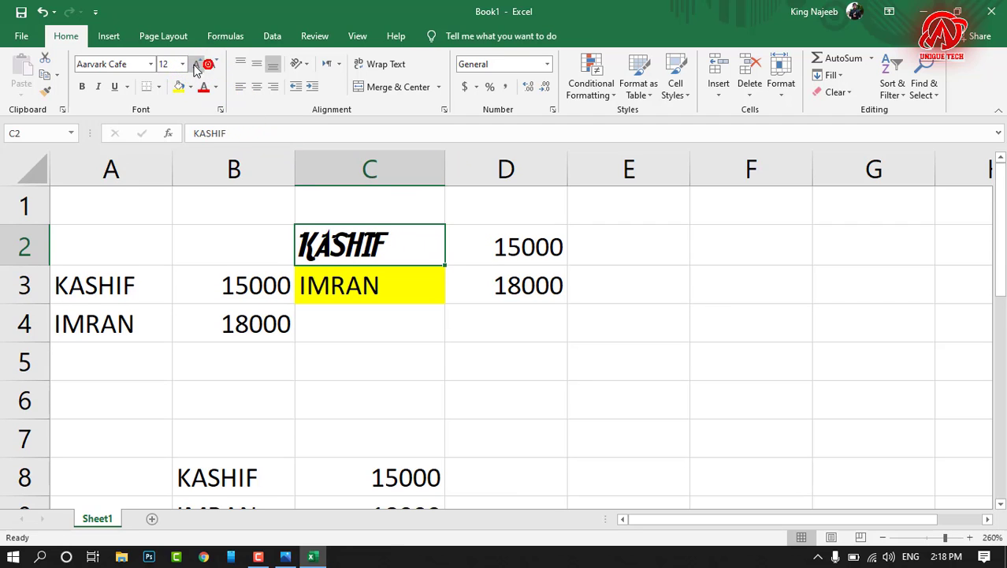
left_click(196, 64)
left_click(197, 65)
left_click(196, 64)
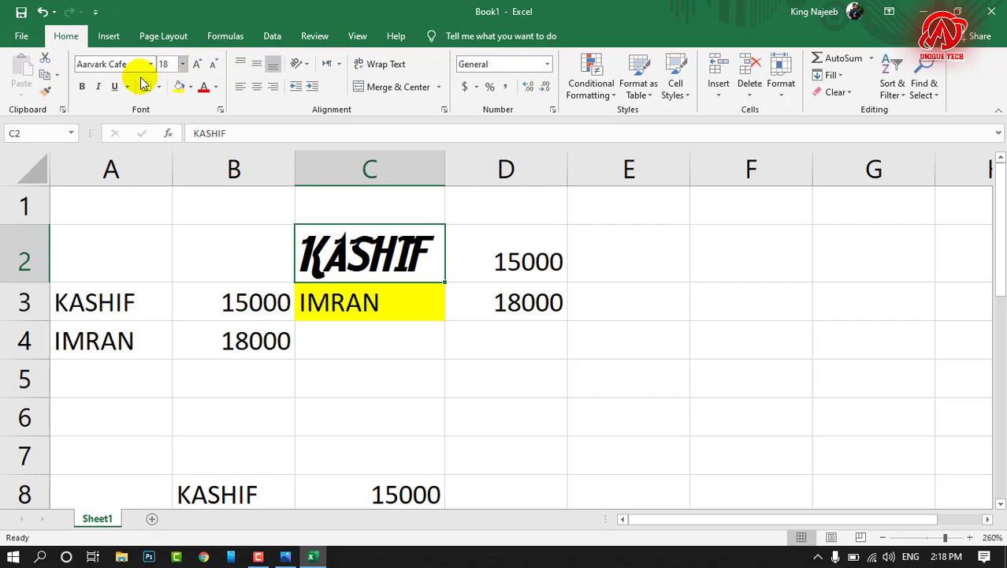
Step: Make the name in C2 italic and give it a double underline
left_click(80, 87)
left_click(80, 87)
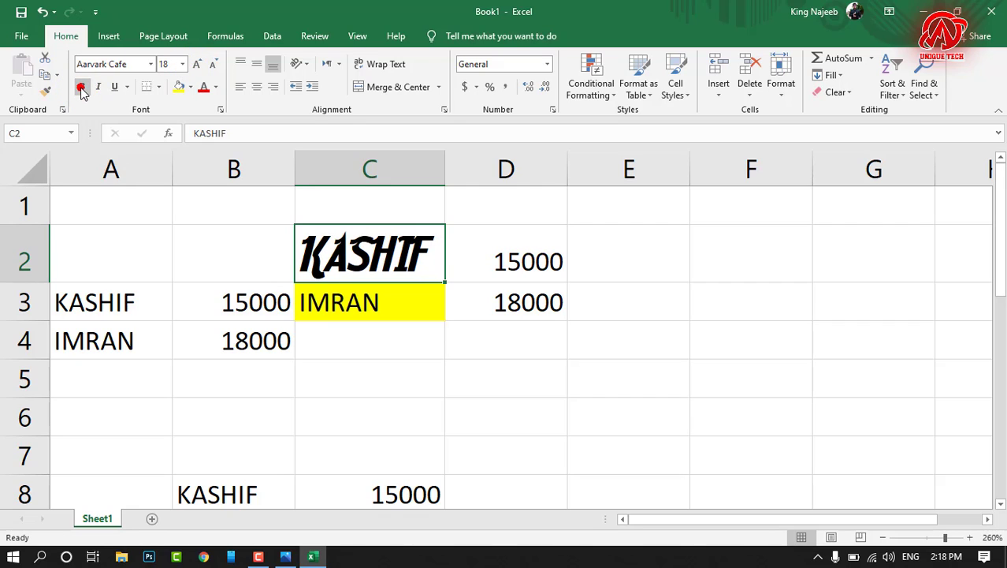
left_click(115, 87)
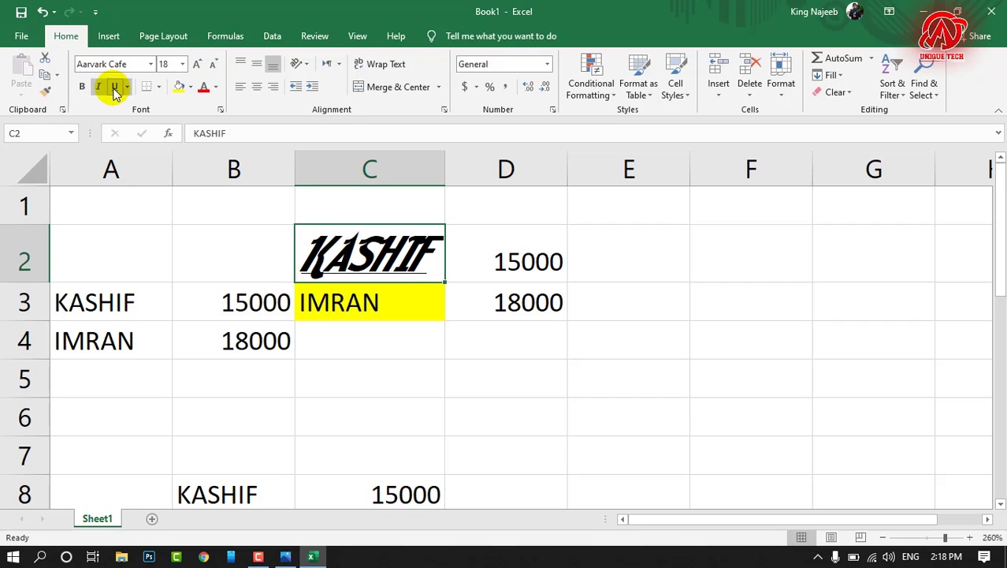
left_click(127, 89)
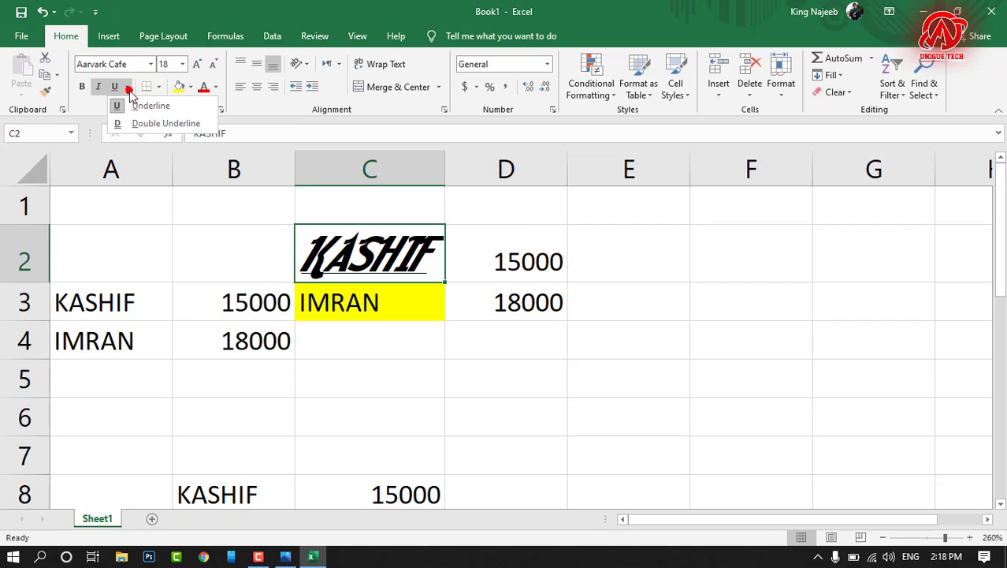
left_click(145, 123)
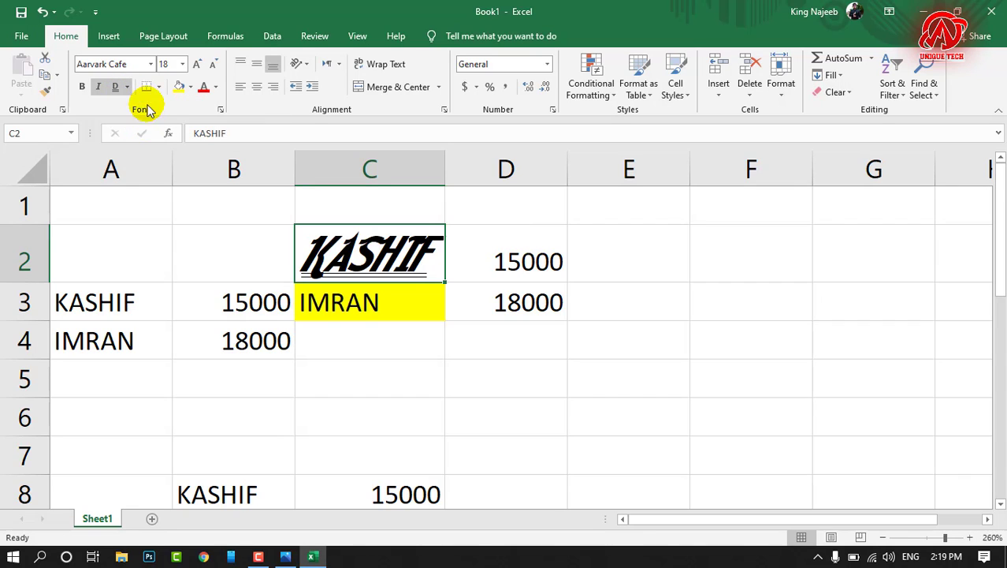
left_click(531, 369)
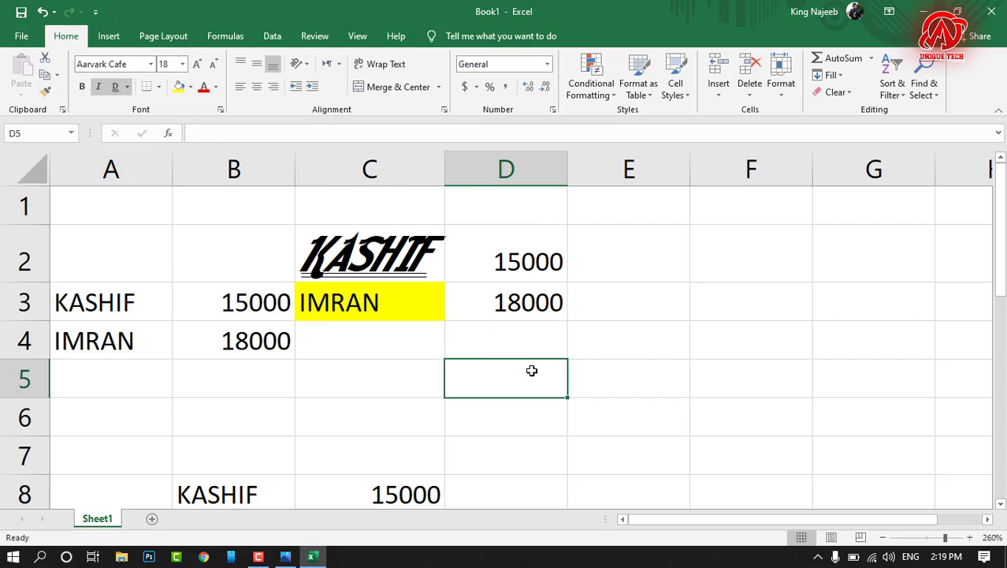
Step: Apply All Borders to cell C2
left_click(400, 260)
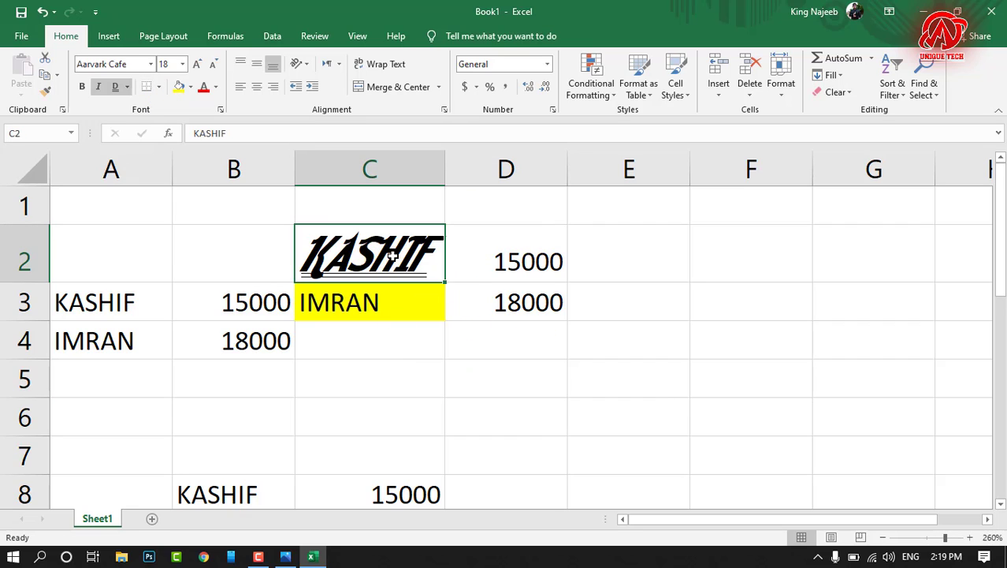
left_click(160, 91)
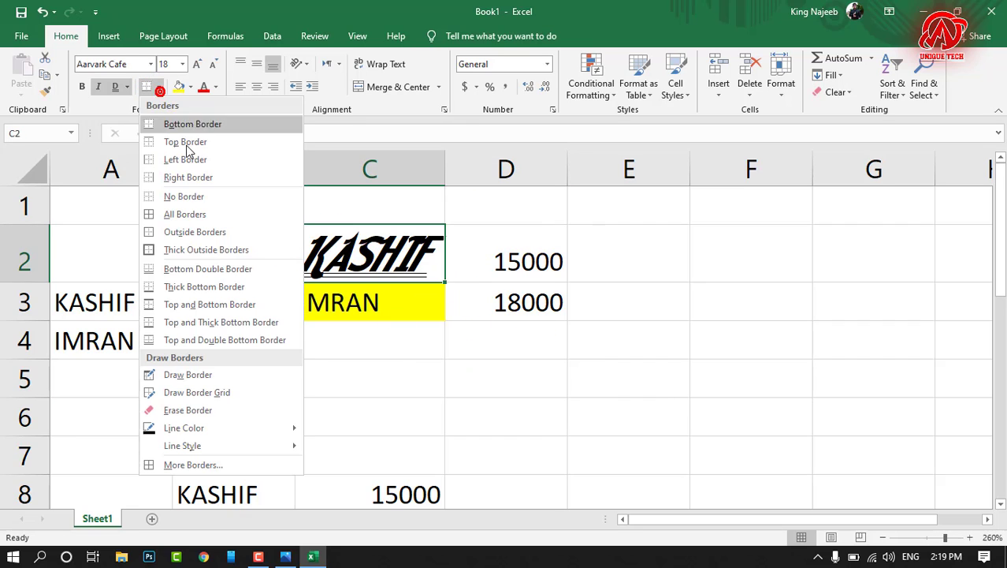
left_click(200, 213)
left_click(465, 351)
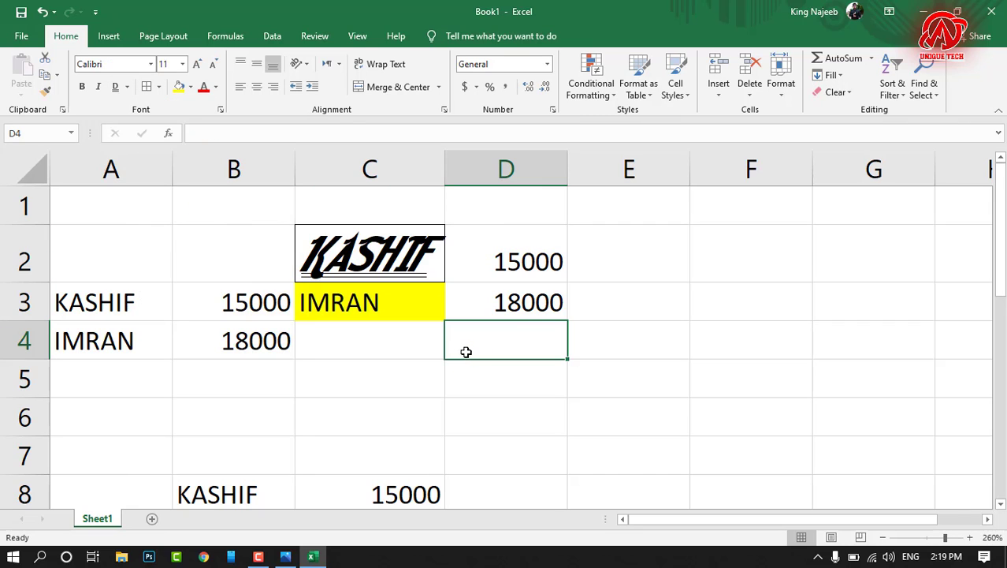
Step: Check in the print preview how the border around C2 prints, and return to the worksheet
key("ctrl+F2")
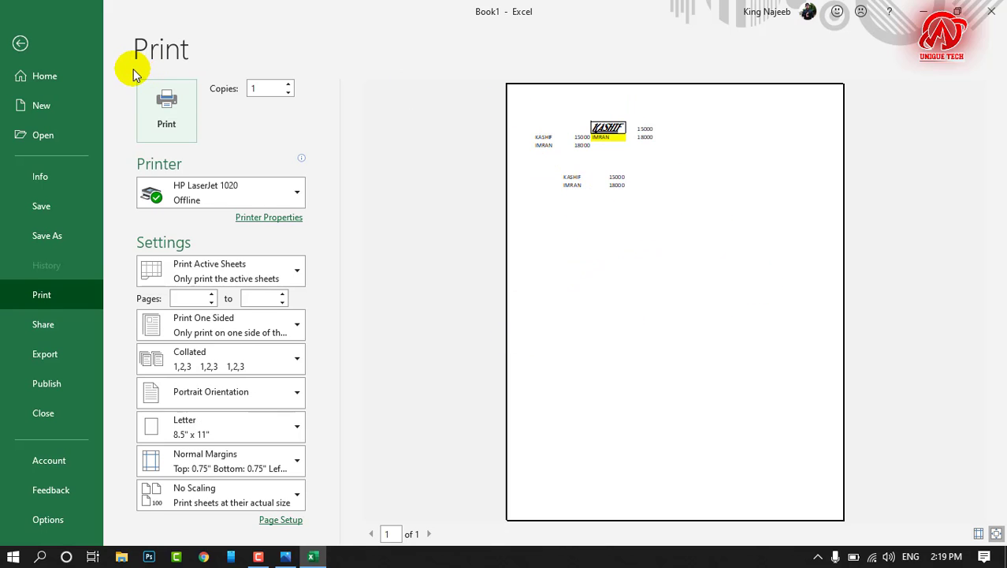
left_click(20, 45)
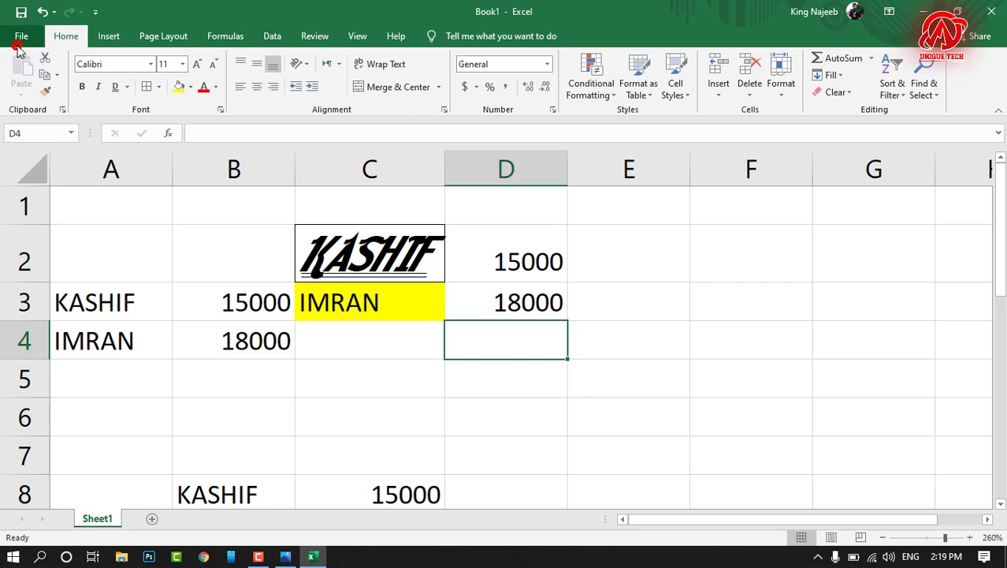
left_click_drag(587, 289, 949, 441)
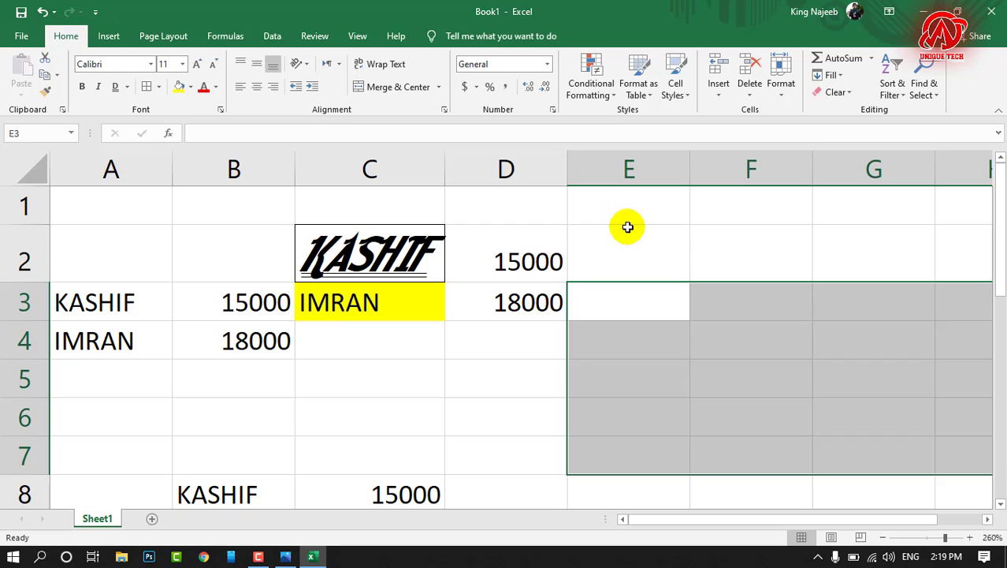
left_click_drag(635, 228, 924, 439)
left_click(471, 391)
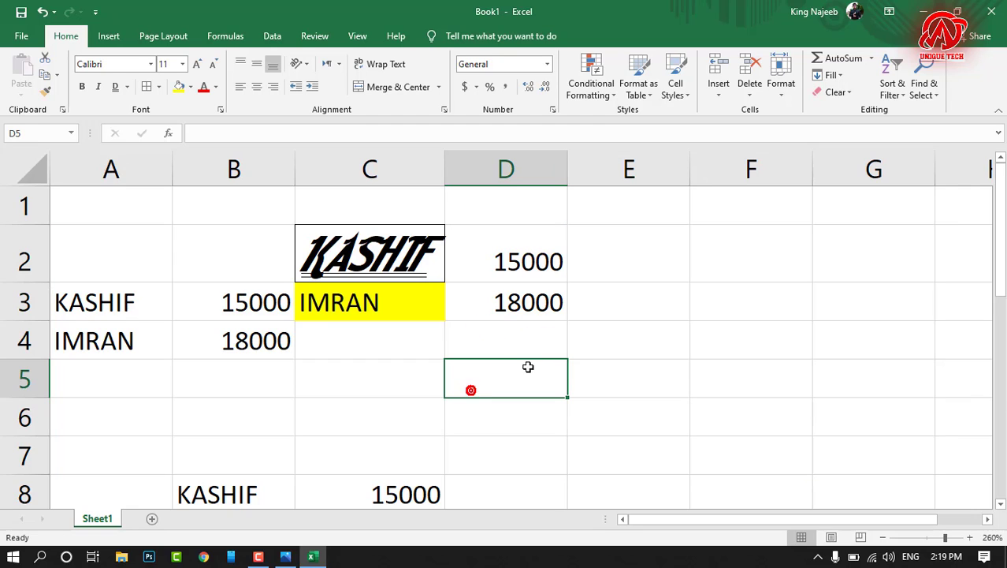
Step: Apply All Borders to the empty range E3:F5
left_click_drag(655, 283, 761, 375)
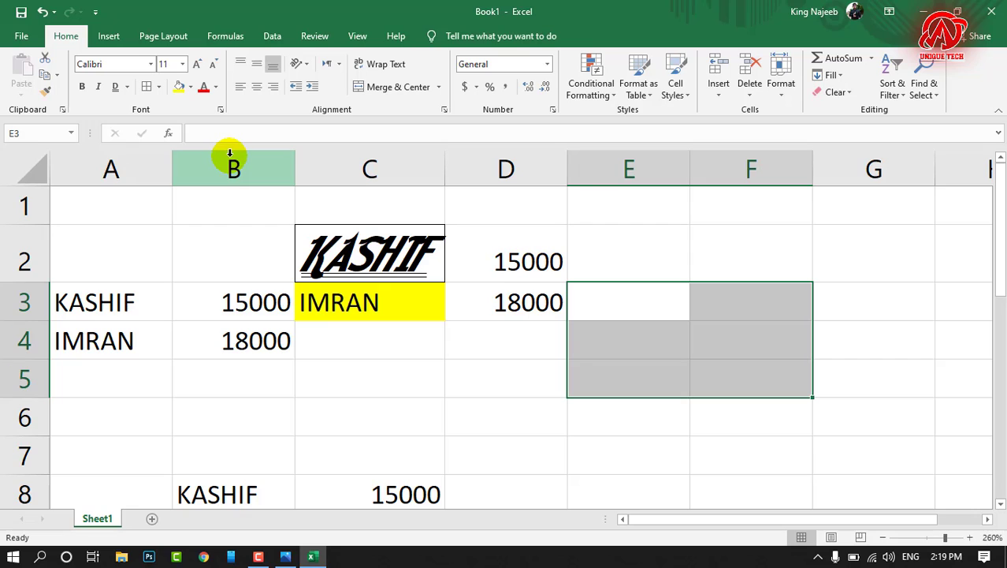
left_click(158, 86)
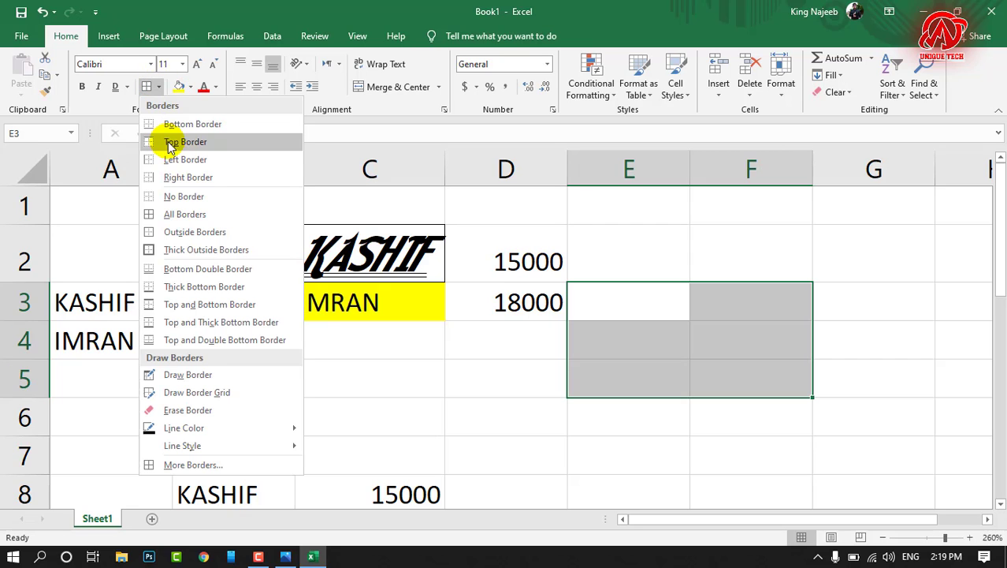
left_click(177, 214)
left_click(494, 390)
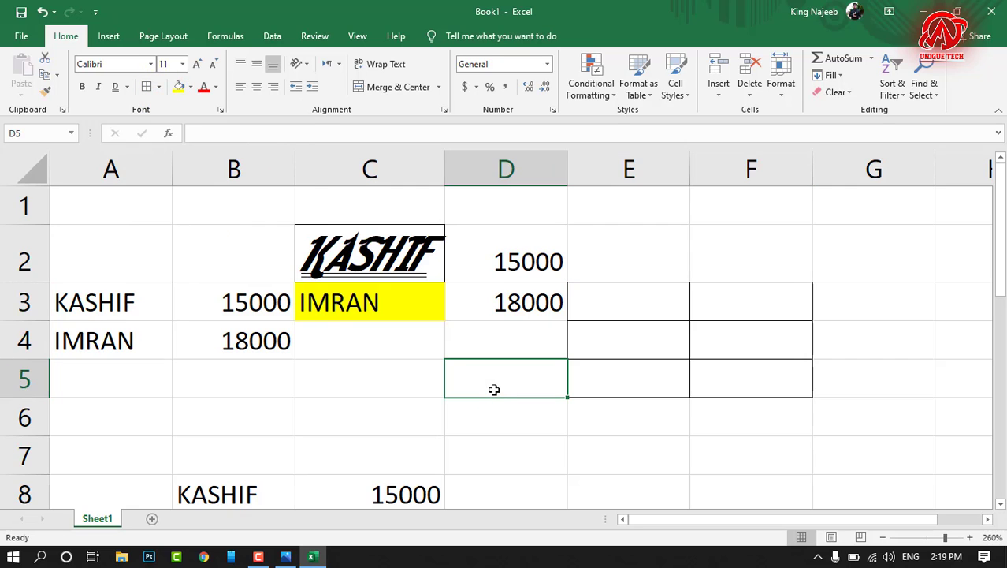
left_click(495, 390)
Step: Examine the bordered range E3:F5 in the print preview and return to the worksheet
key("ctrl+p")
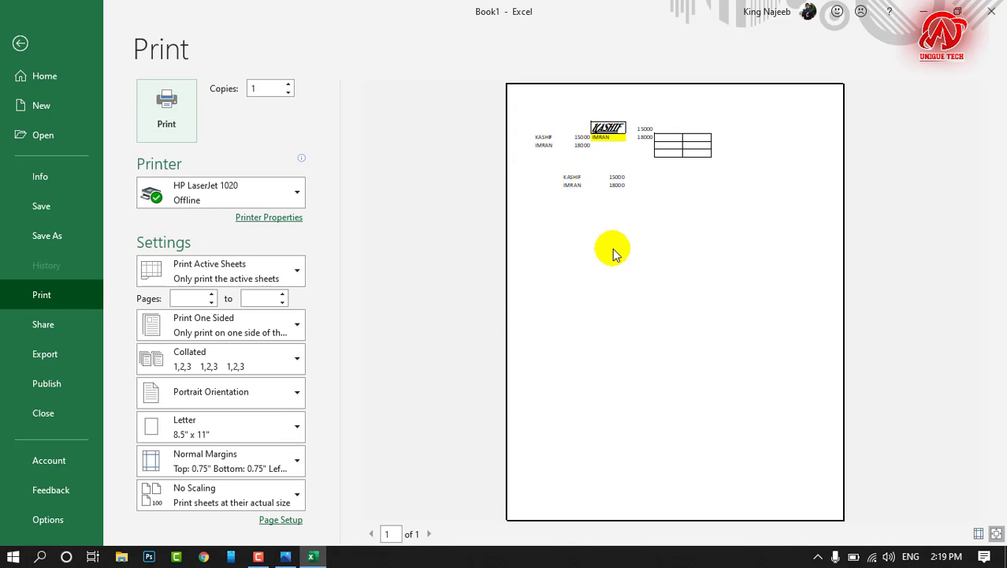
left_click(21, 44)
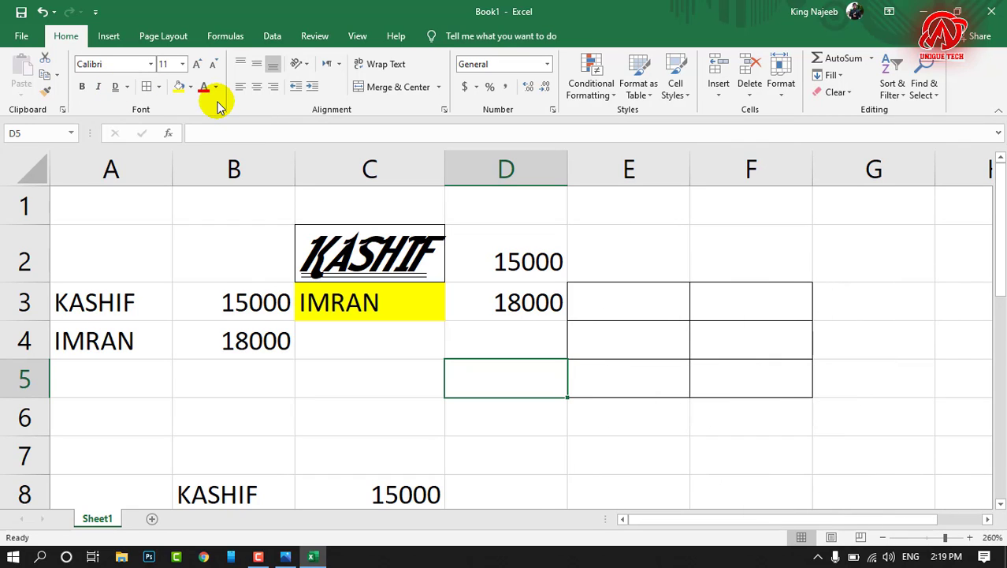
Step: Fill the empty cell D5 with the standard yellow colour
left_click(190, 87)
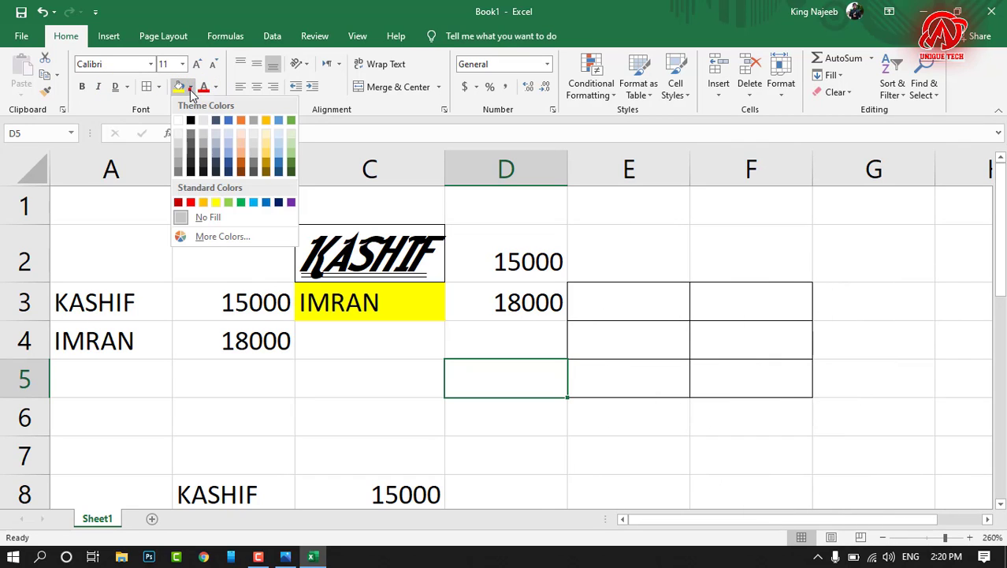
left_click(218, 203)
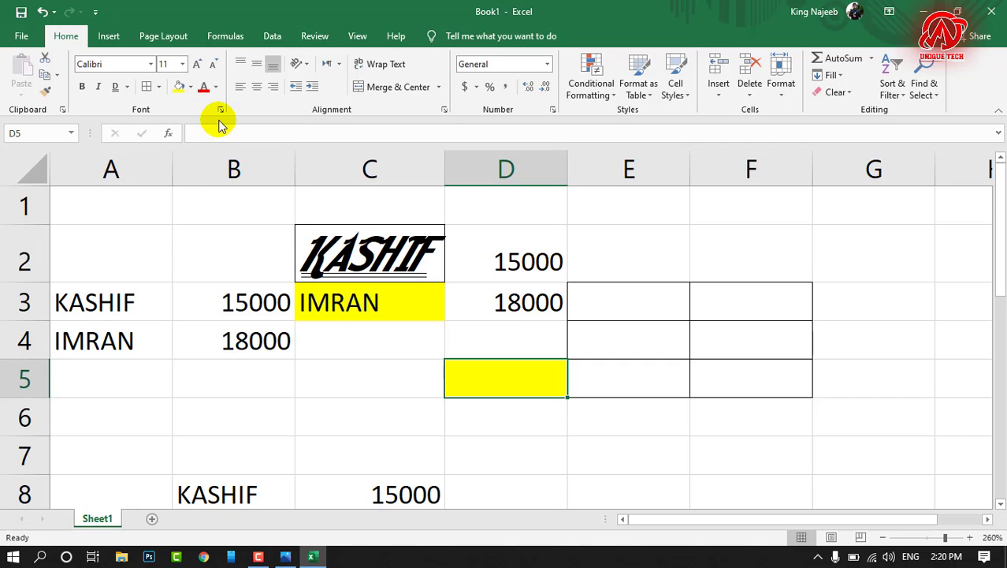
Step: Set the font colour of the name in C3 to the standard red
left_click(384, 302)
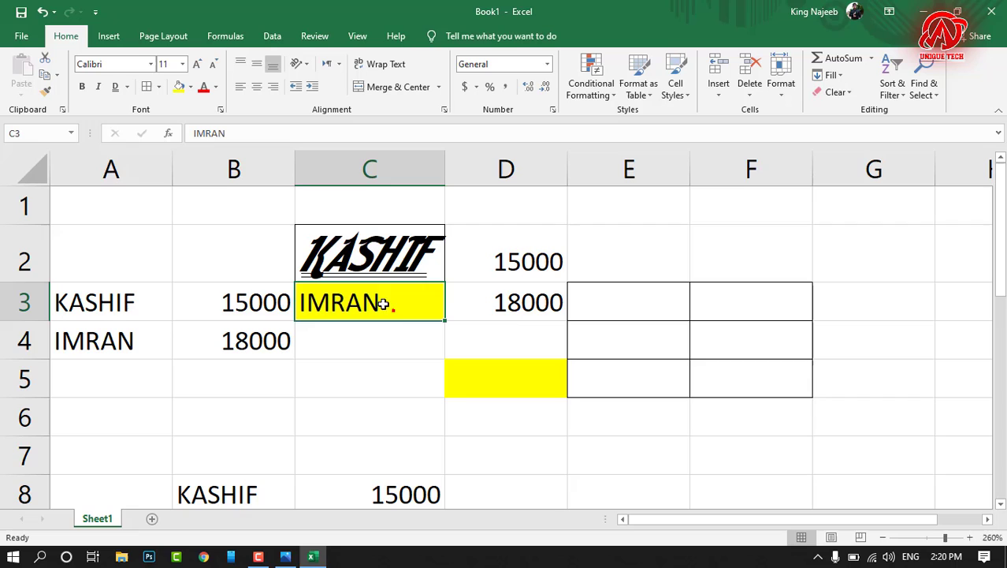
left_click(217, 88)
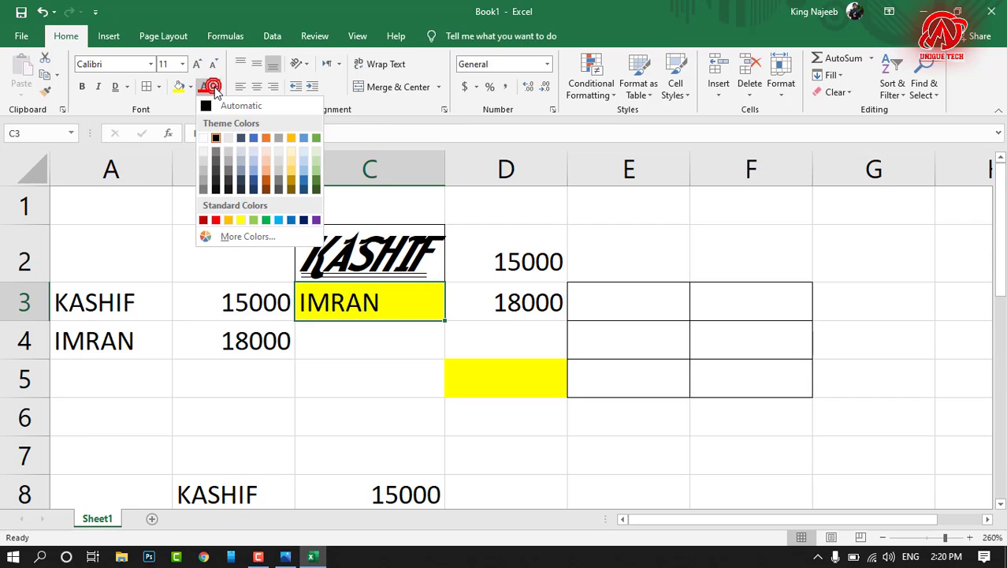
left_click(218, 220)
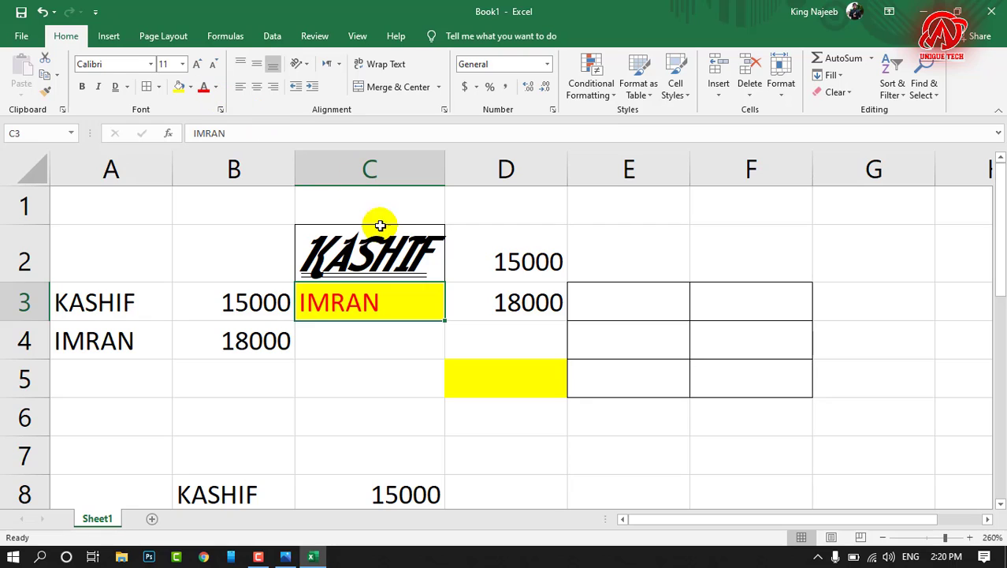
Step: Try decreasing the font size of the amount in D2 and increase it back to 11
left_click(520, 259)
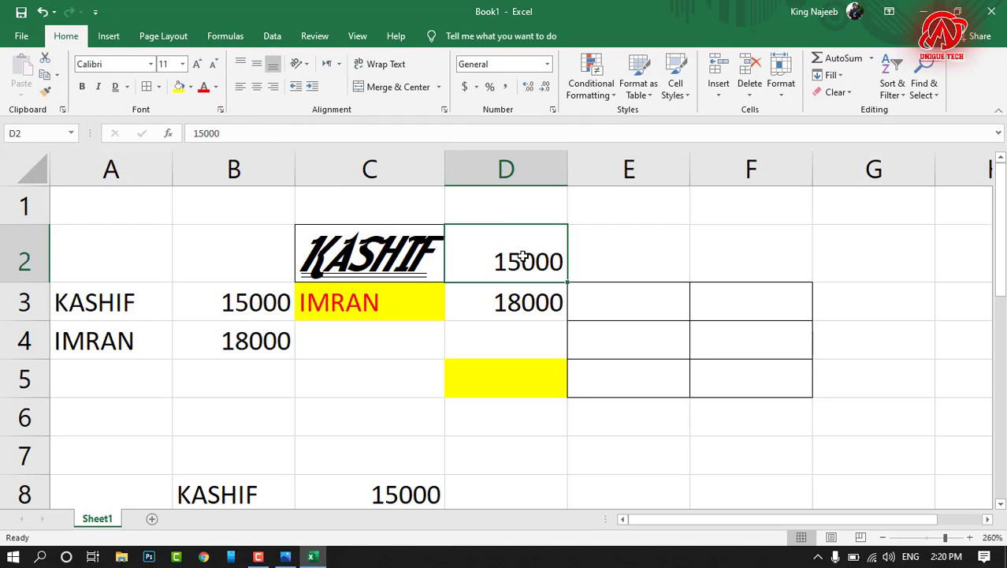
left_click(212, 67)
left_click(212, 68)
left_click(211, 67)
left_click(197, 68)
left_click(198, 68)
left_click(198, 68)
left_click(197, 68)
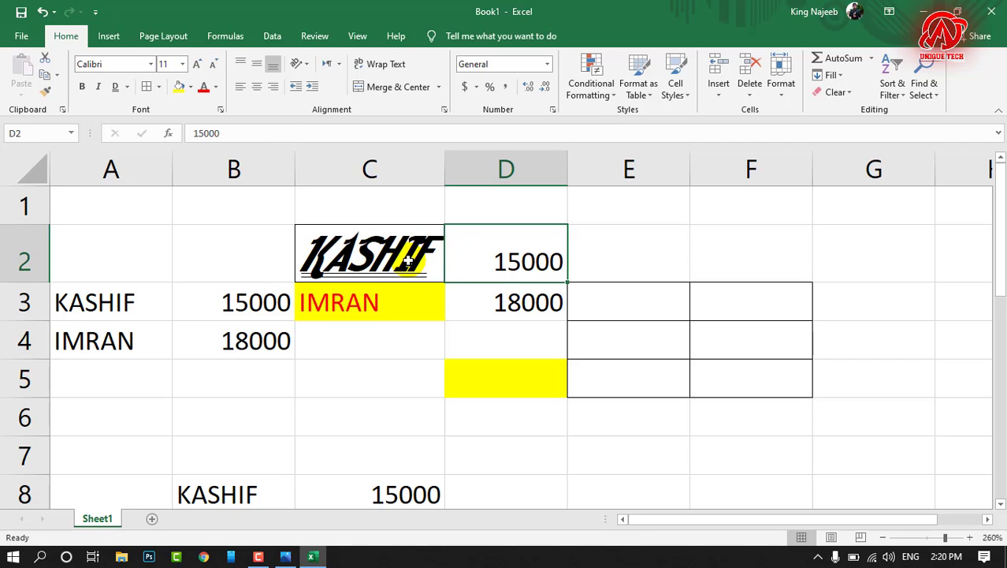
Step: Copy the yellow fill and red font formatting of C3 to A3 with Format Painter
left_click(343, 310)
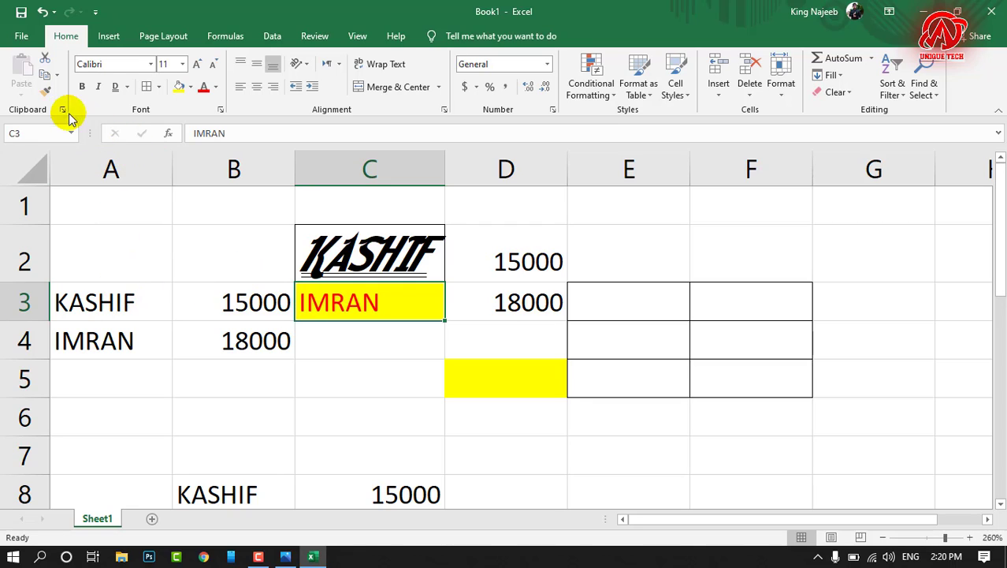
left_click(47, 92)
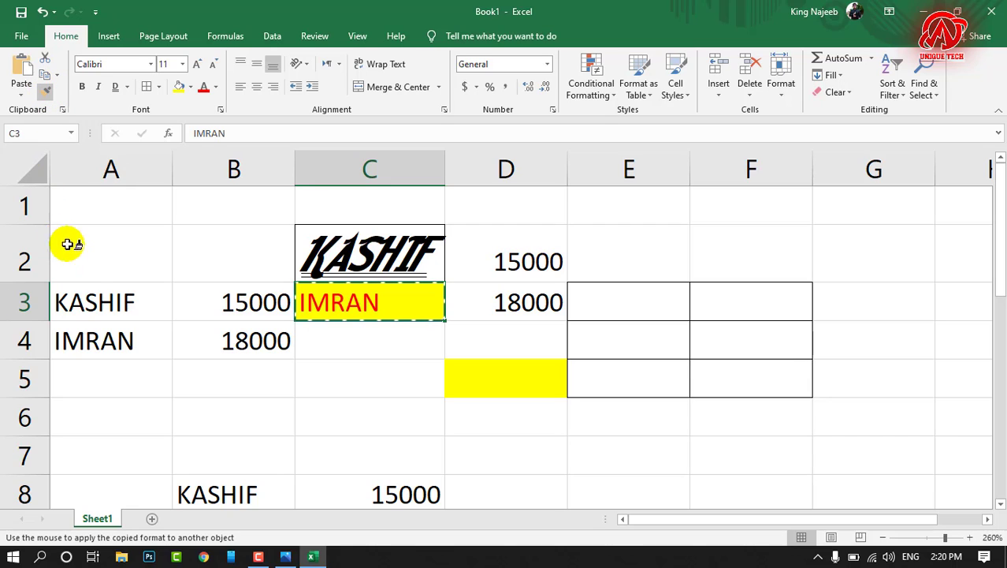
left_click(96, 302)
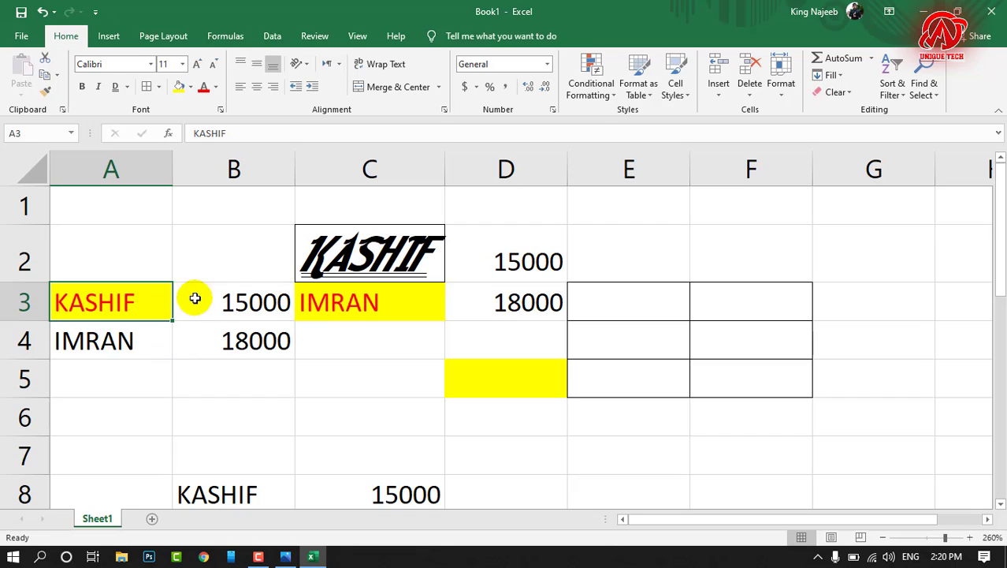
left_click(236, 307)
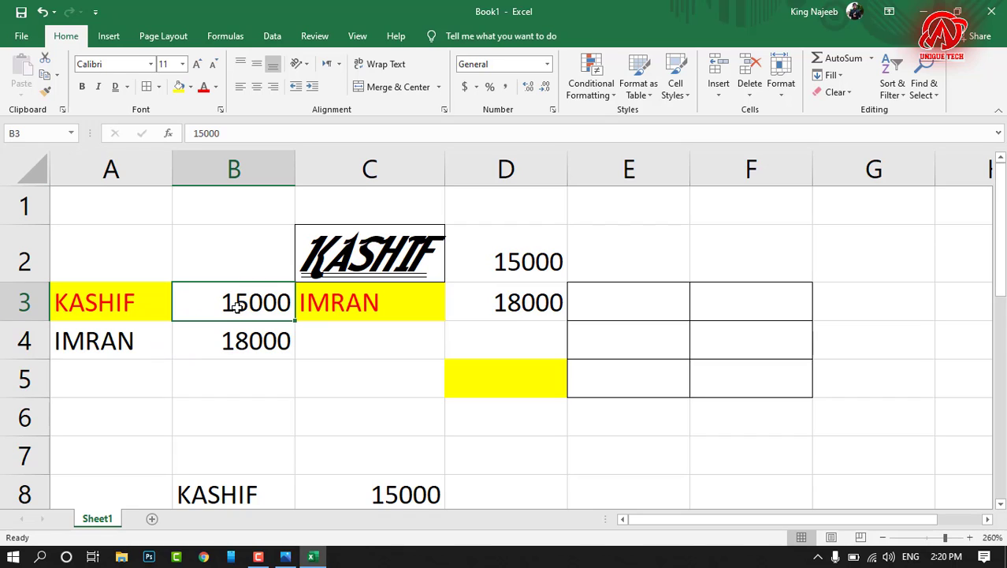
left_click(100, 304)
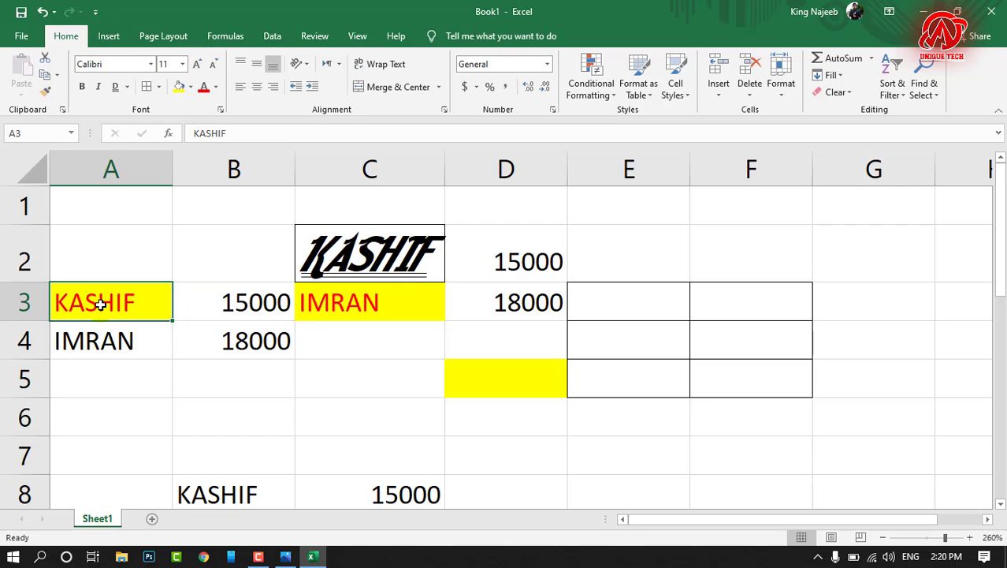
Step: Apply the formatting of C3 to A4, B4, B3 and D3 with Format Painter kept on for multiple cells, and turn it off
left_click(393, 300)
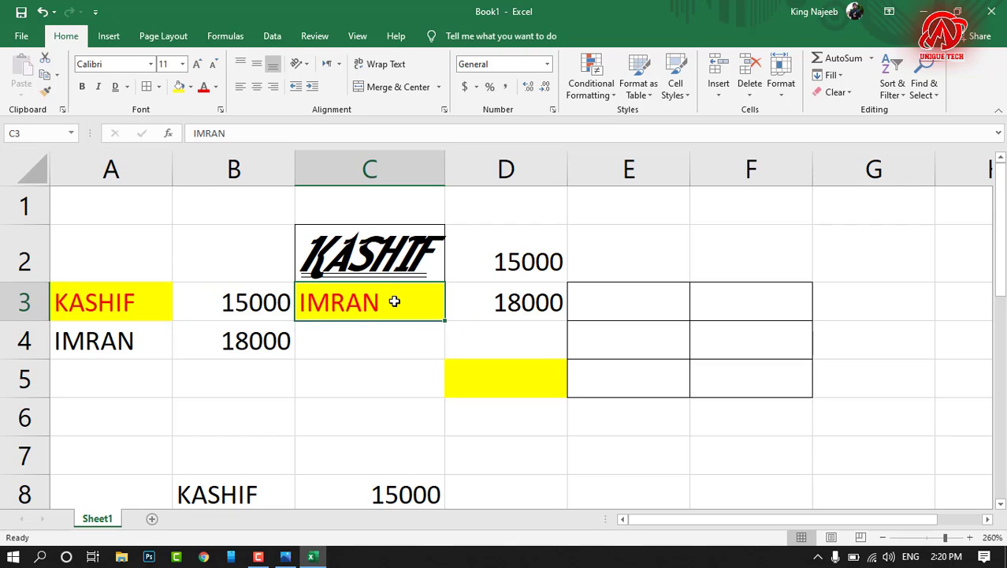
left_click(49, 94)
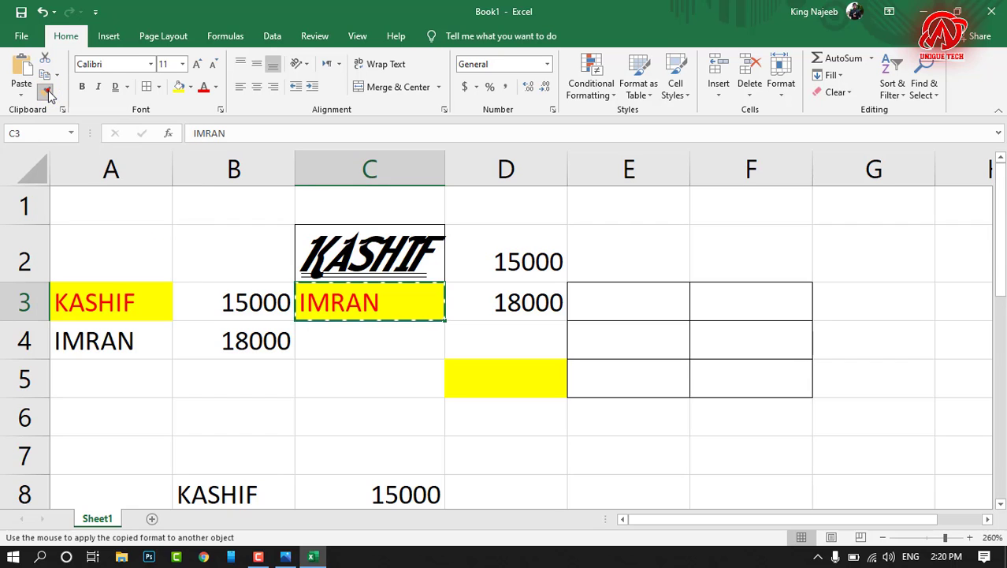
left_click(134, 346)
left_click(237, 341)
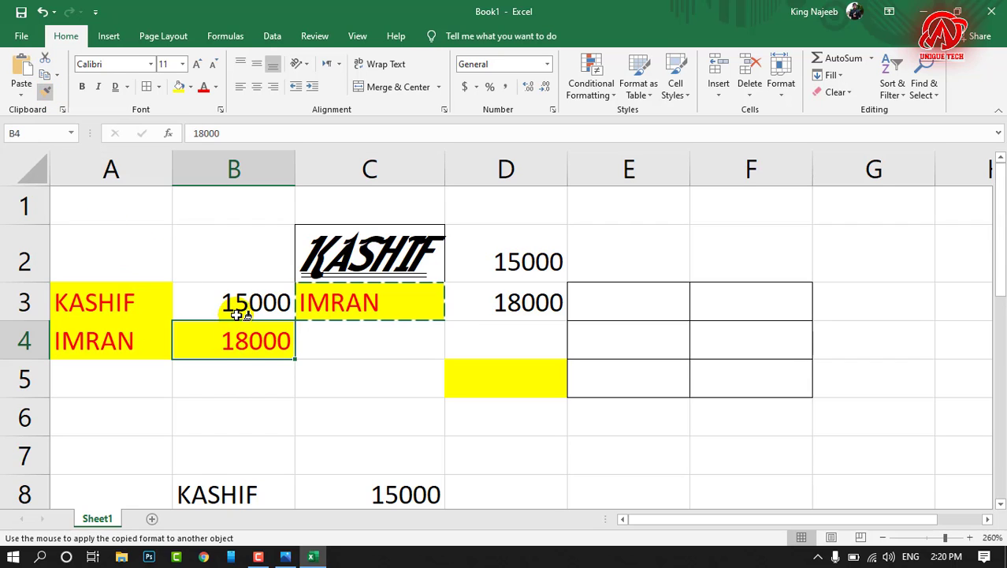
left_click(236, 313)
left_click(510, 287)
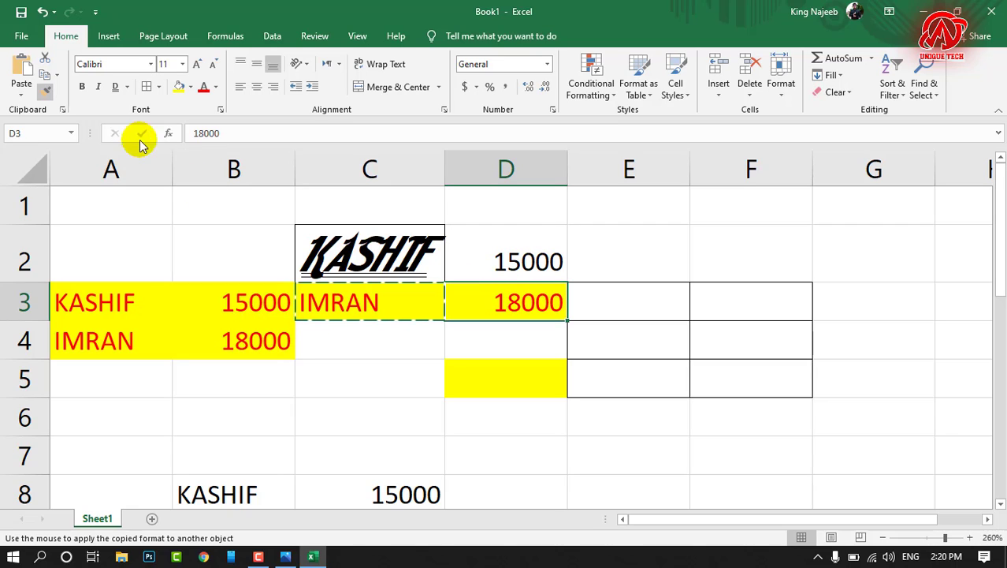
left_click(48, 93)
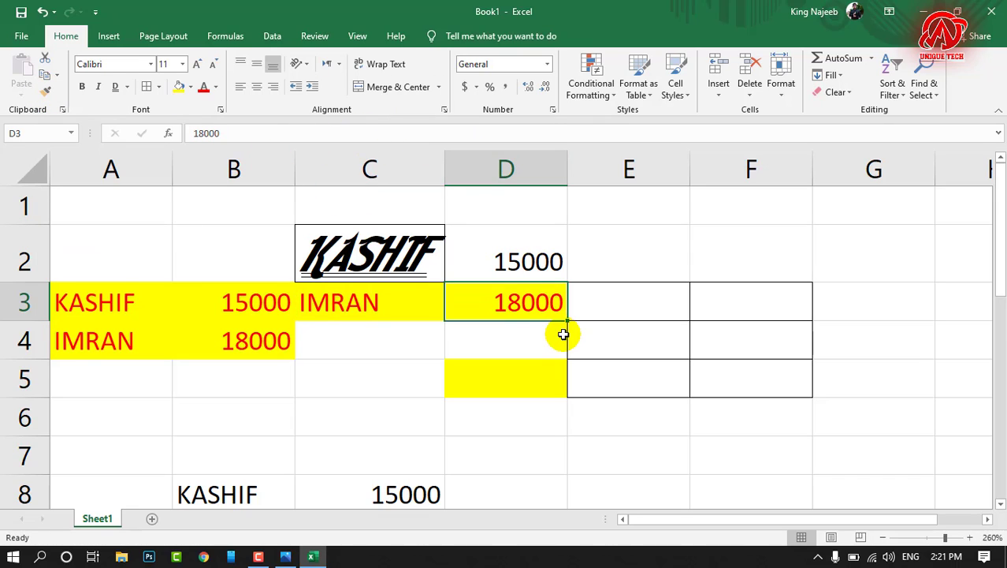
Step: Add a new worksheet to the workbook and rename it DISCOUNT SHEET
left_click(153, 521)
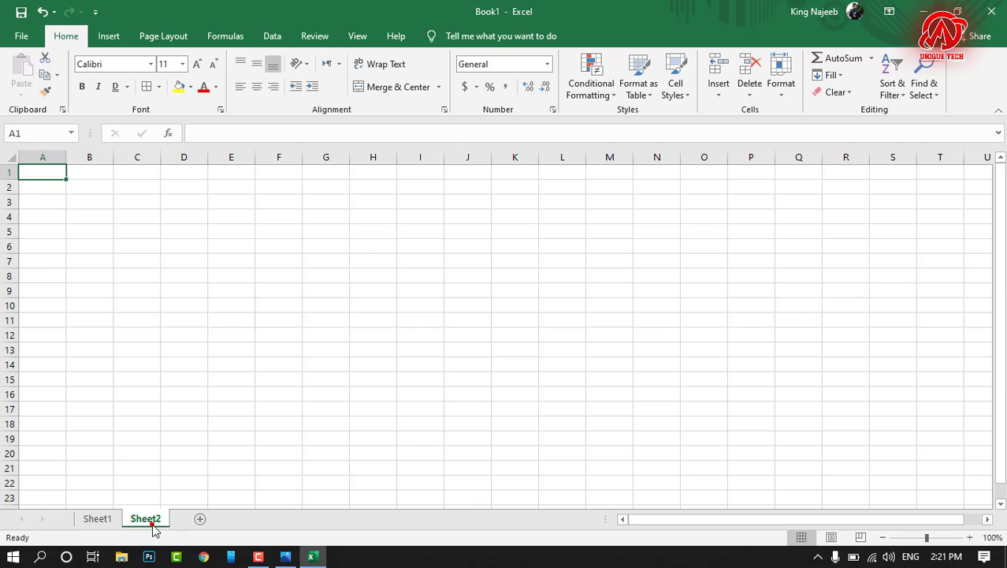
double_click(970, 539)
double_click(969, 540)
double_click(970, 539)
double_click(970, 539)
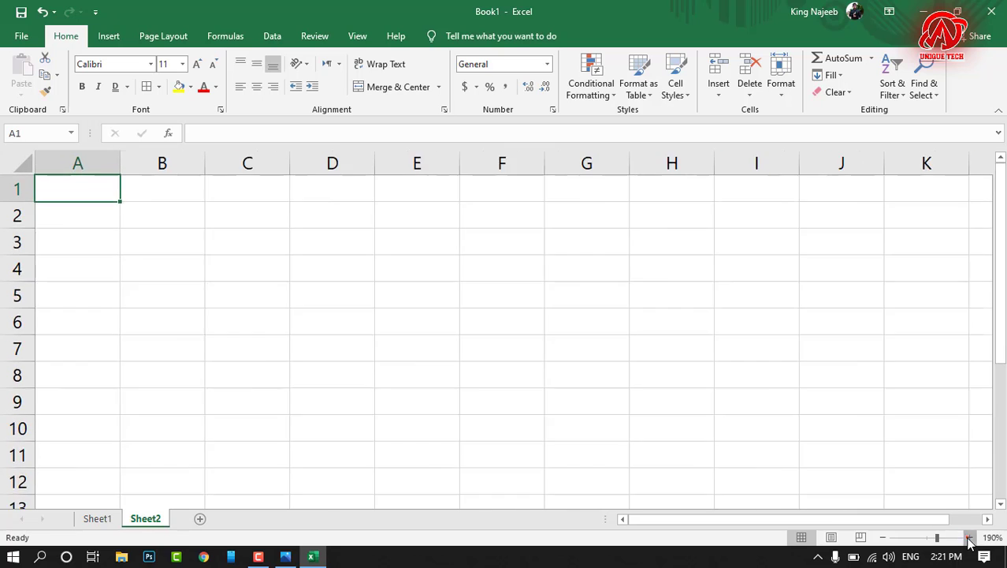
double_click(970, 539)
double_click(970, 539)
left_click(970, 539)
double_click(970, 539)
left_click(969, 539)
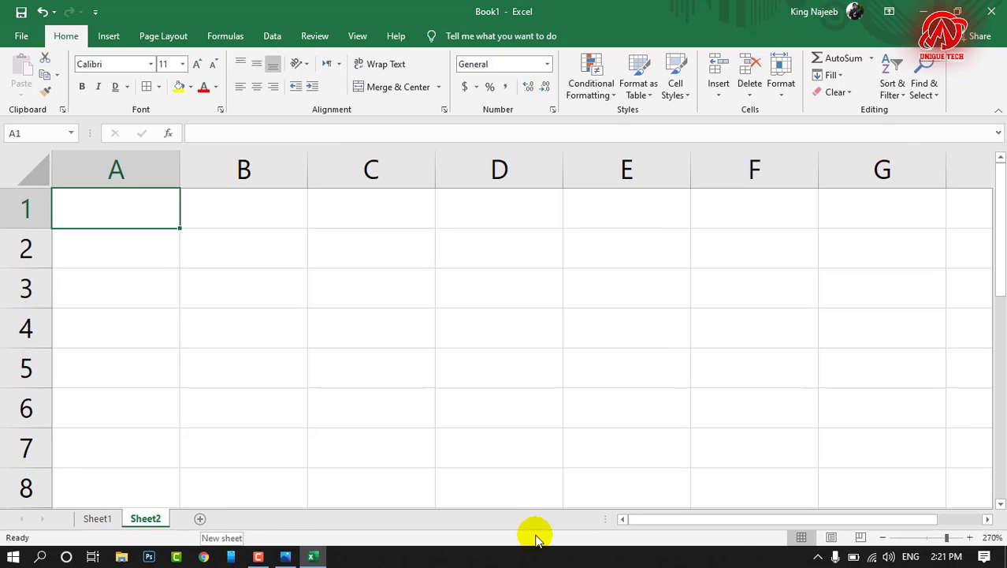
double_click(156, 518)
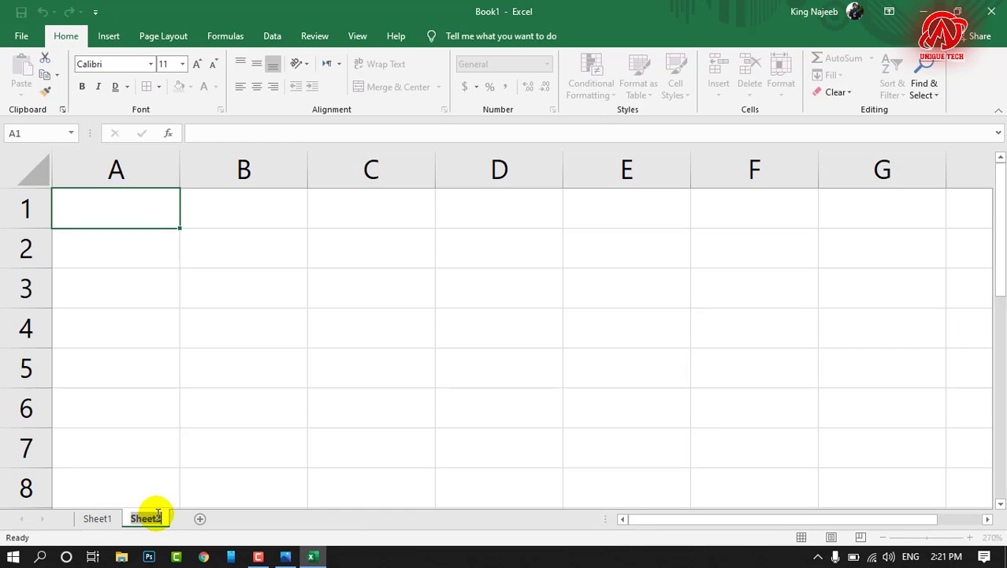
type("DISCOUNT SHEET")
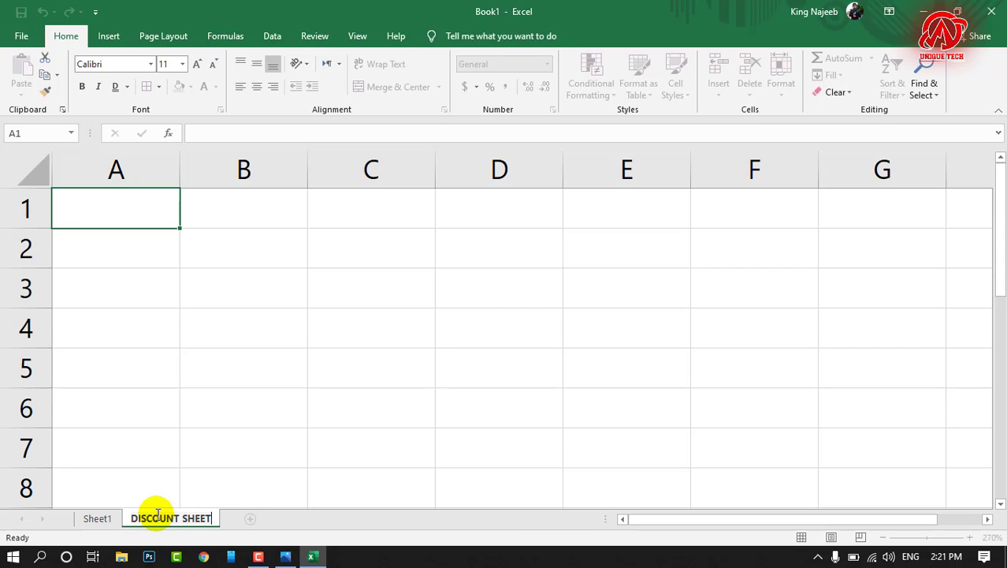
key("Return")
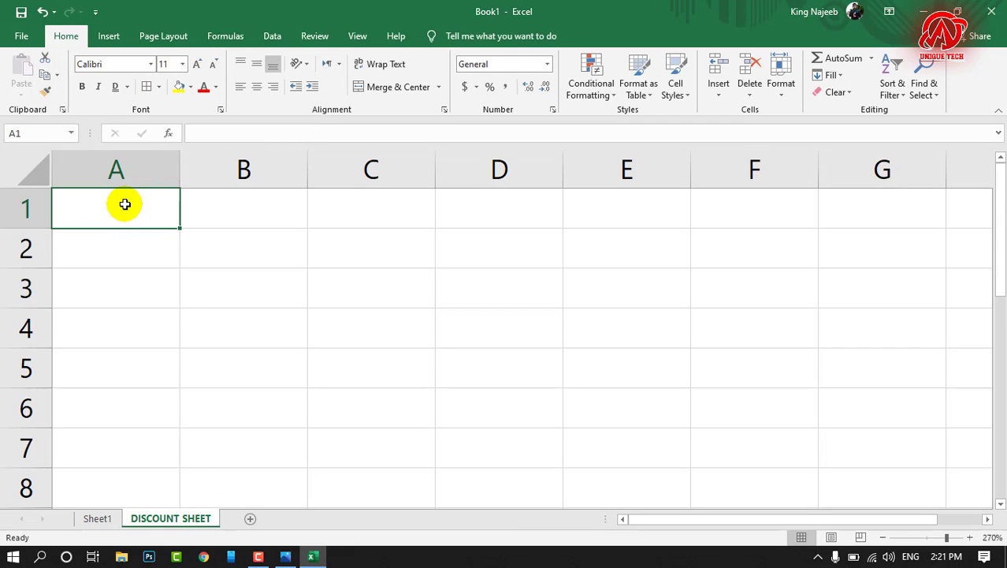
Step: Merge and center the range A1:G2 on the DISCOUNT SHEET worksheet
left_click(311, 237)
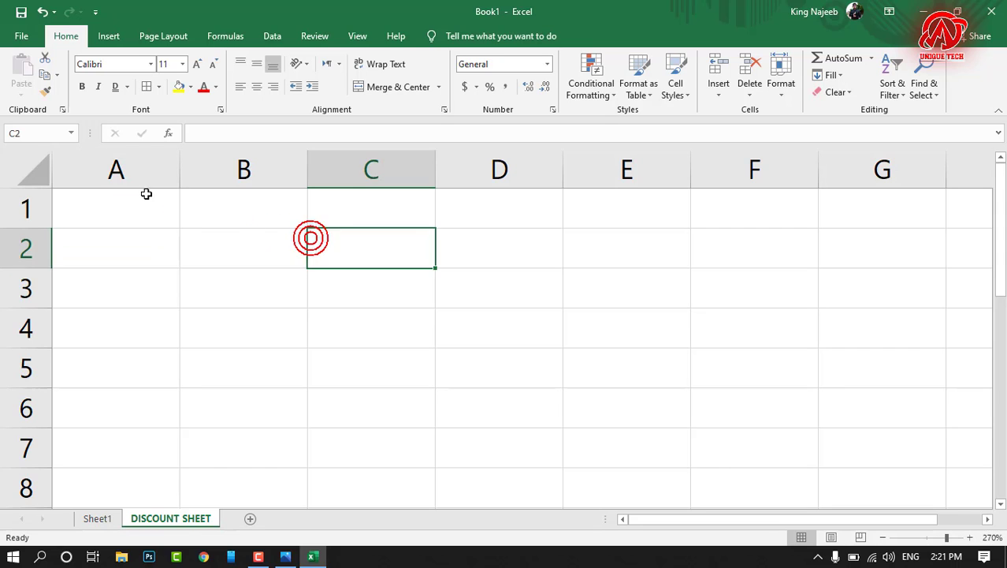
left_click_drag(144, 201, 821, 251)
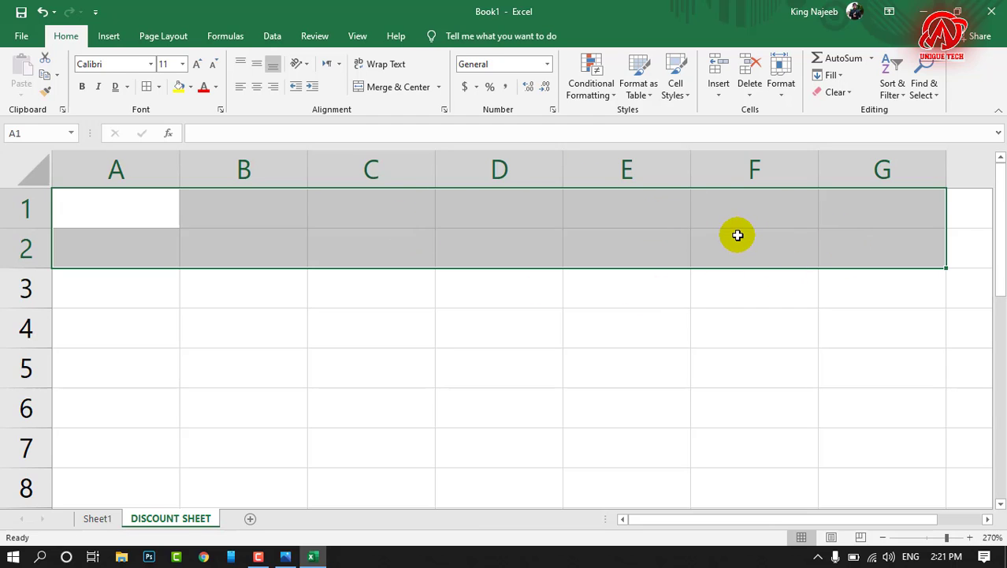
left_click(406, 88)
left_click(350, 310)
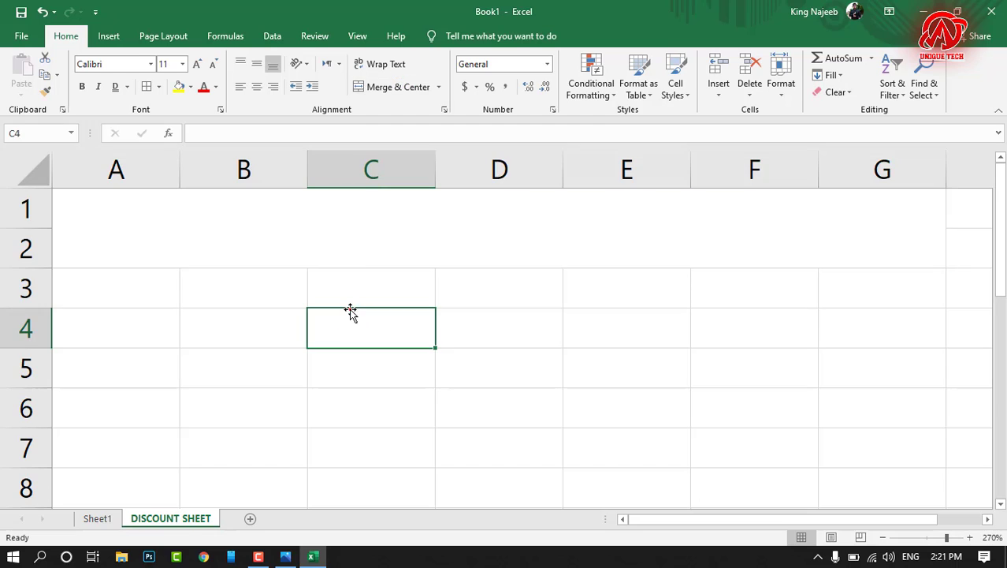
Step: Fill the merged cell A1:G2 with black and set its font colour to white
left_click(356, 251)
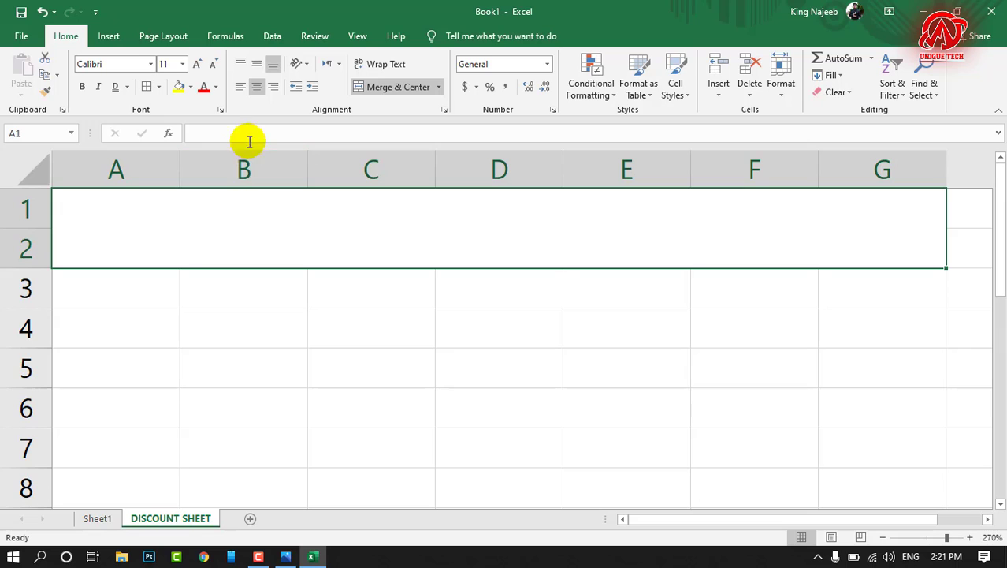
left_click(190, 88)
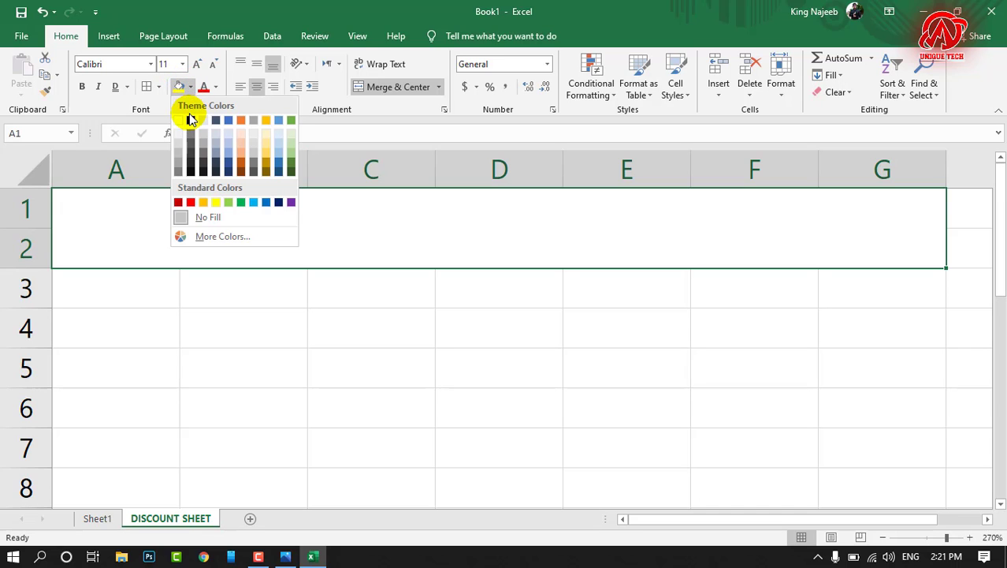
left_click(190, 120)
left_click(215, 87)
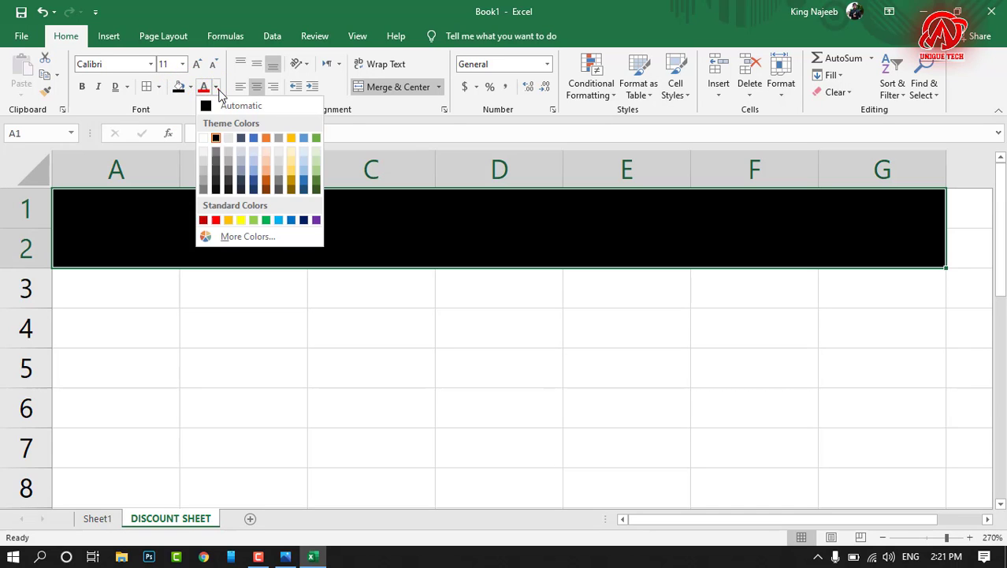
left_click(205, 138)
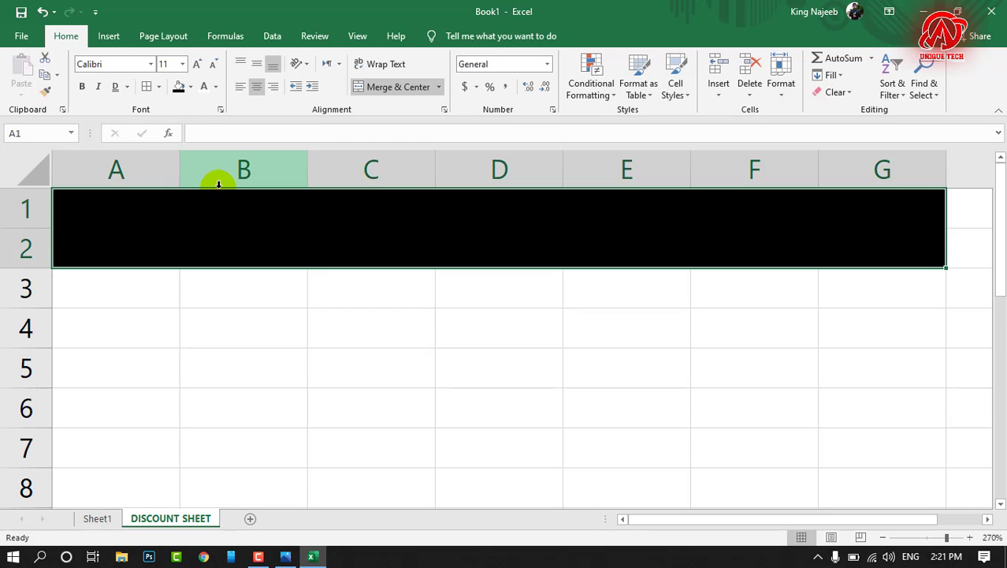
Step: Enter the title DISCOUNT SHEET in the merged cell A1:G2
type("DISCOUN")
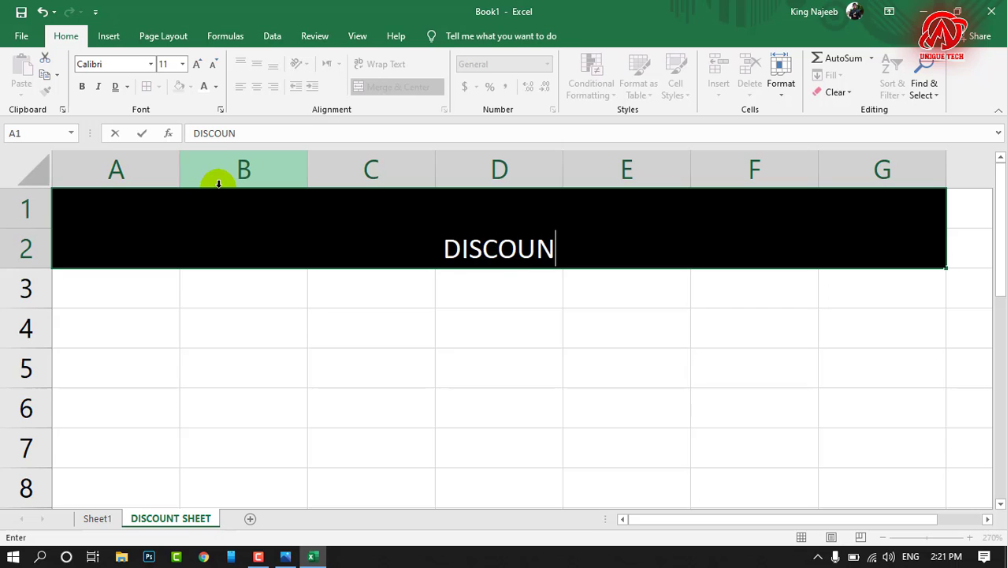
type("T SHEET")
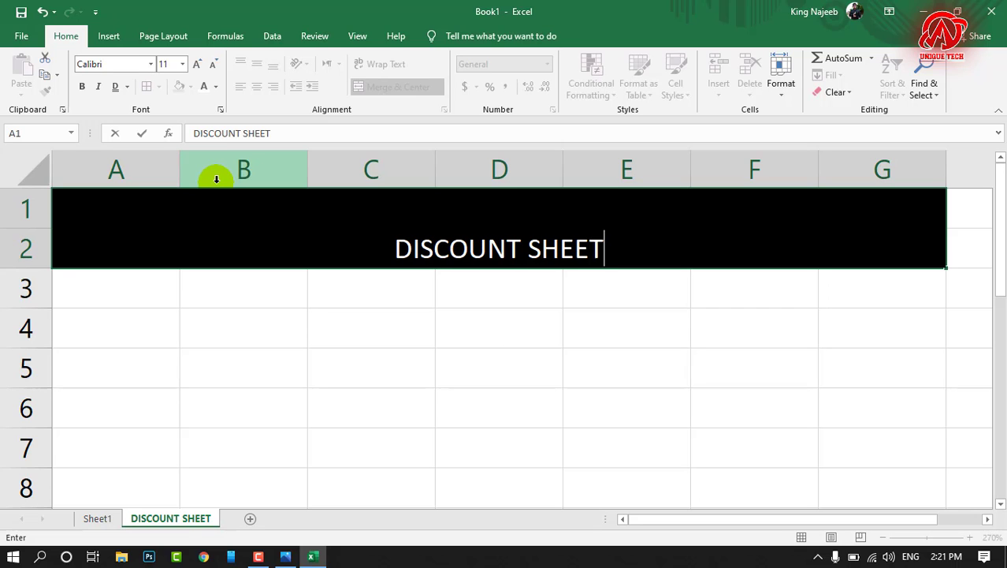
key("Return")
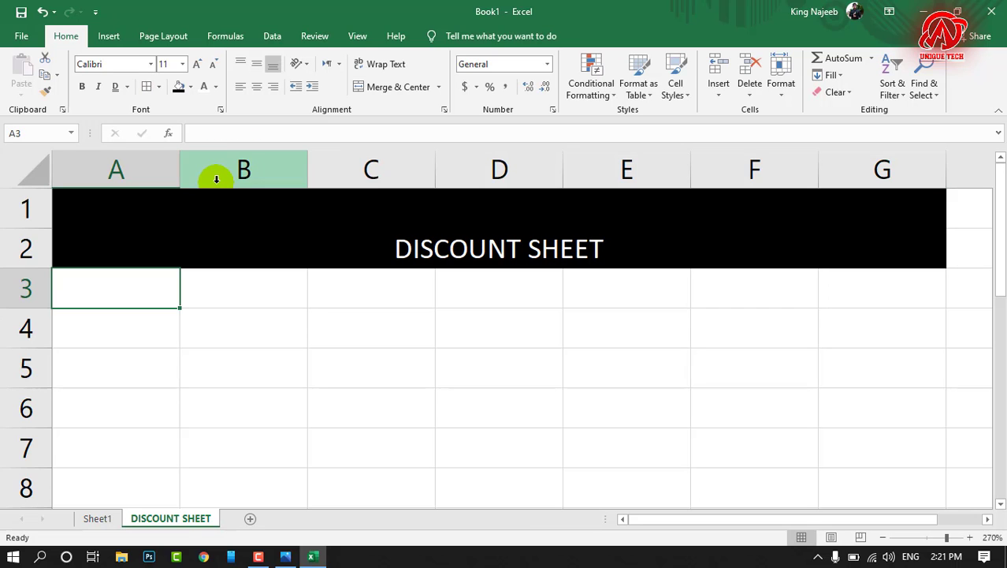
Step: Try top alignment on the title in A1:G2 and settle on middle vertical alignment
left_click(436, 223)
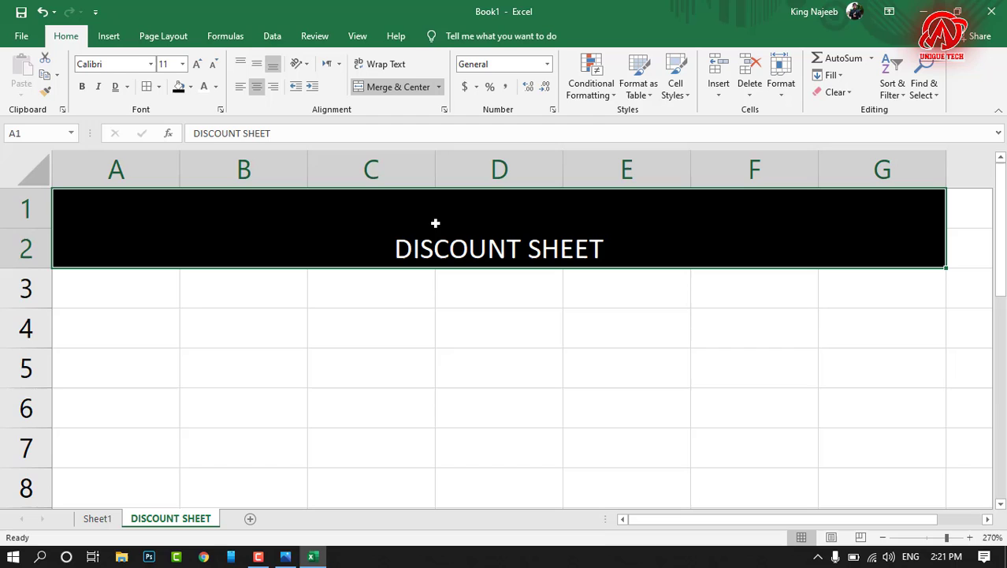
left_click(241, 64)
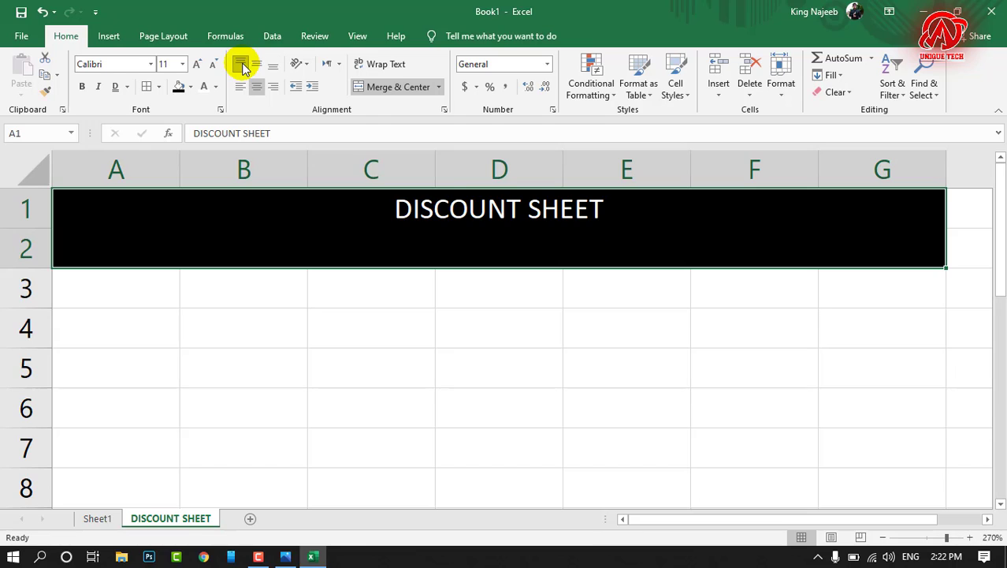
left_click(257, 64)
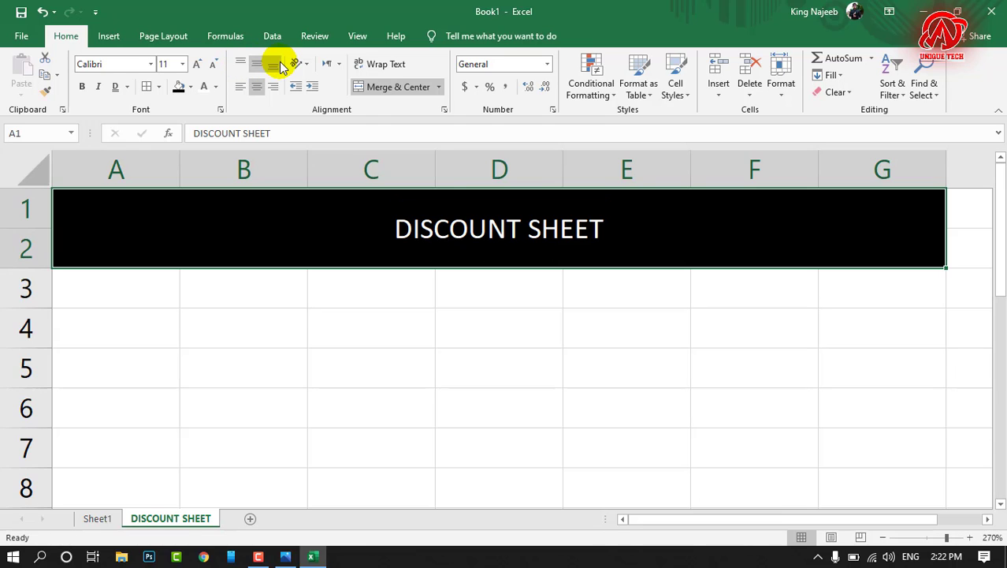
Step: Try bottom, left and right alignment on the title in A1:G2 and return it to centre and middle alignment
left_click(273, 64)
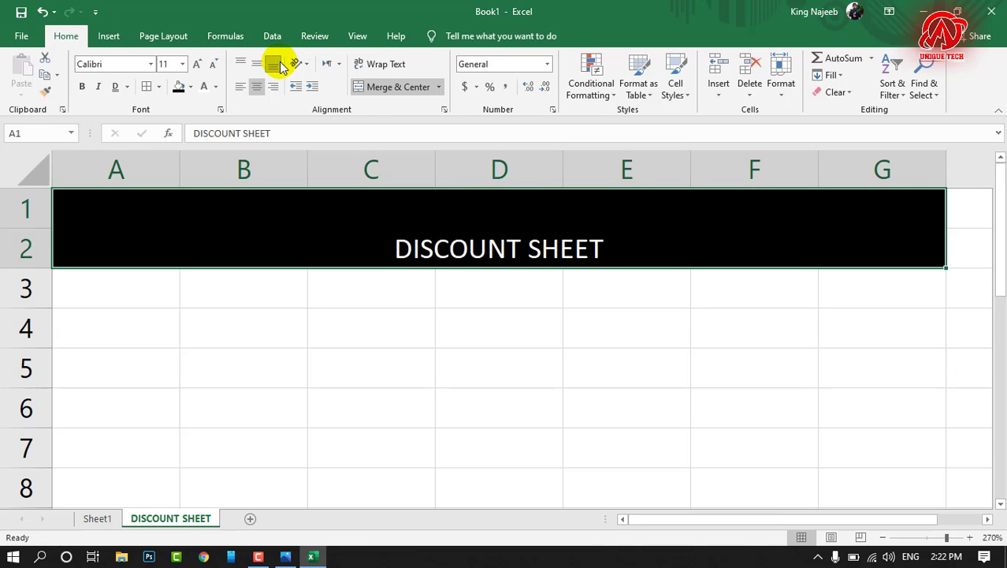
left_click(241, 87)
left_click(271, 88)
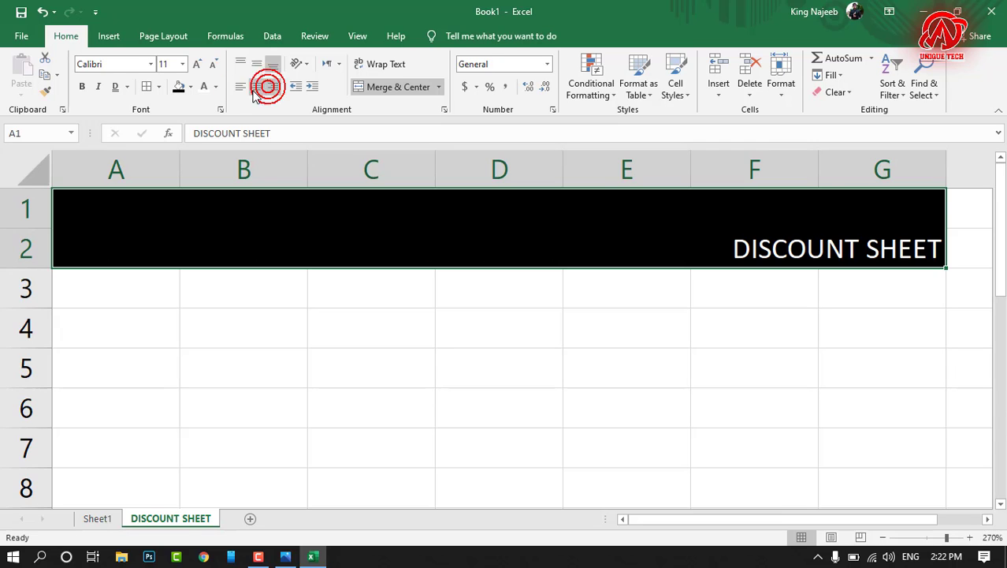
left_click(256, 88)
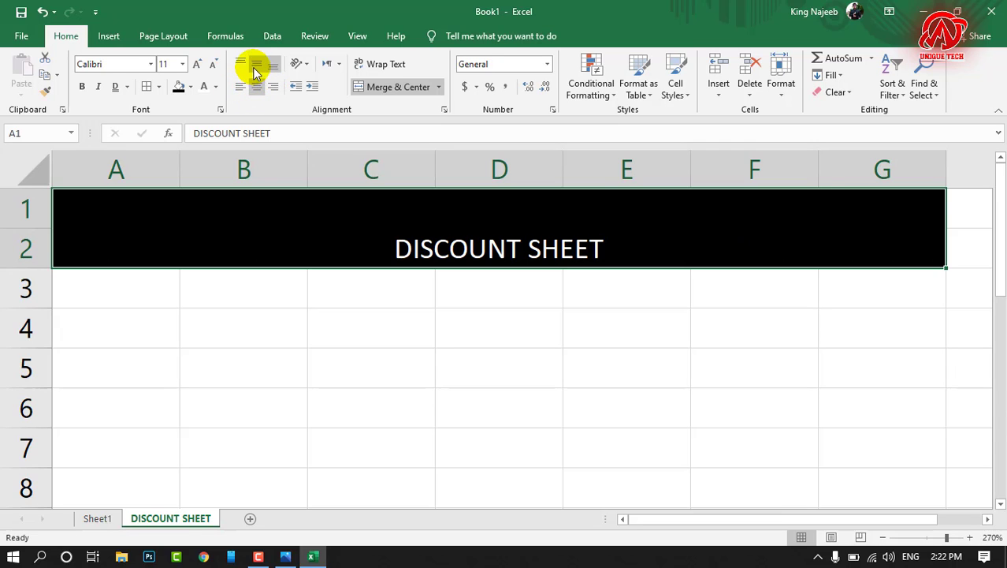
left_click(256, 64)
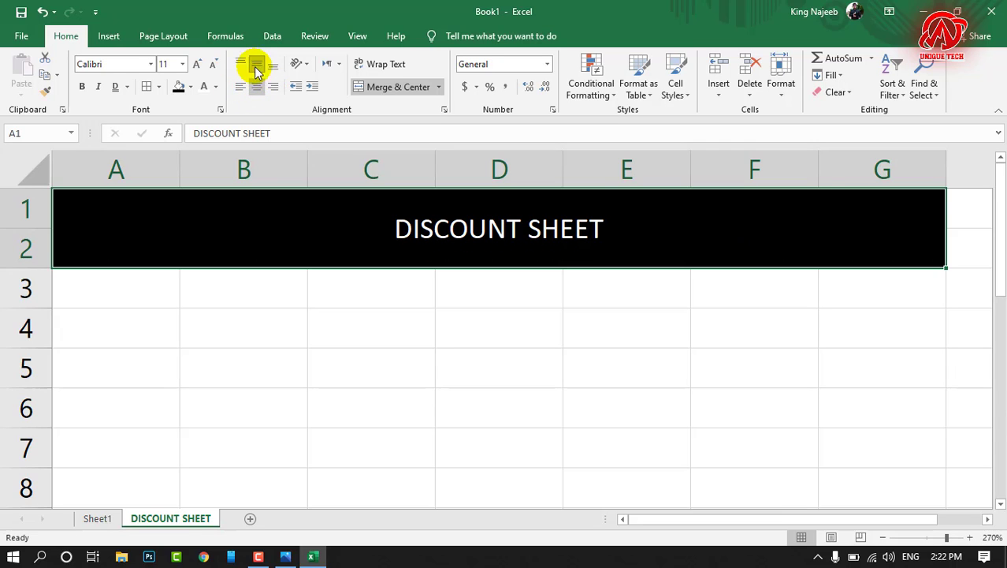
Step: Increase the indent of the title in A1:G2 repeatedly until it sits mostly over columns E and F
left_click(312, 88)
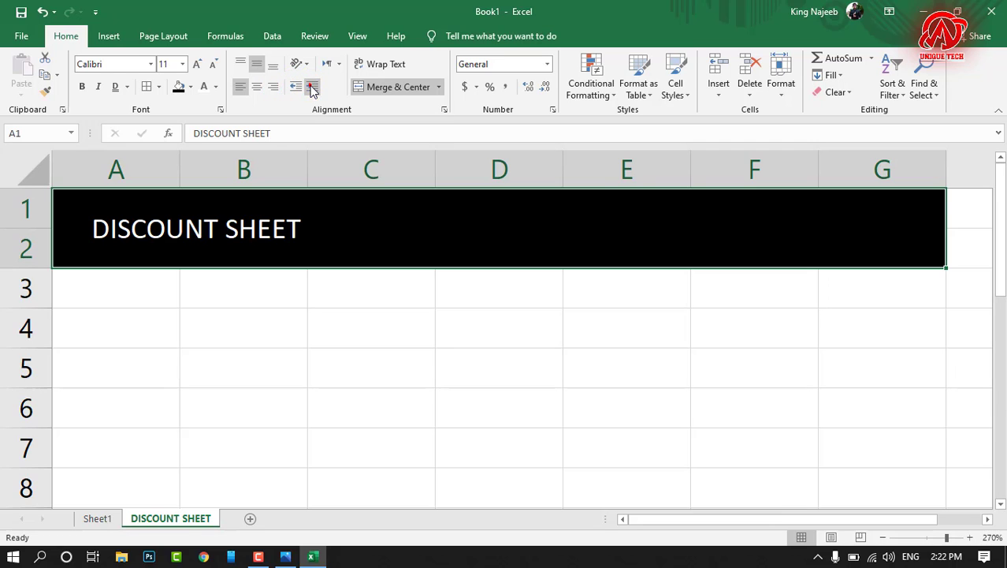
left_click(312, 88)
left_click(312, 87)
left_click(312, 87)
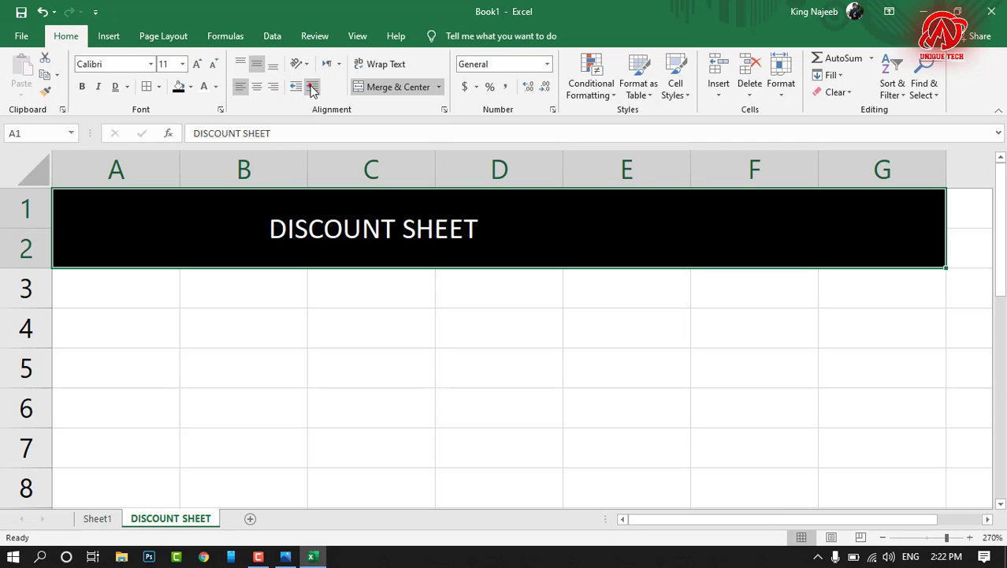
left_click(312, 87)
left_click(312, 88)
left_click(312, 87)
left_click(312, 87)
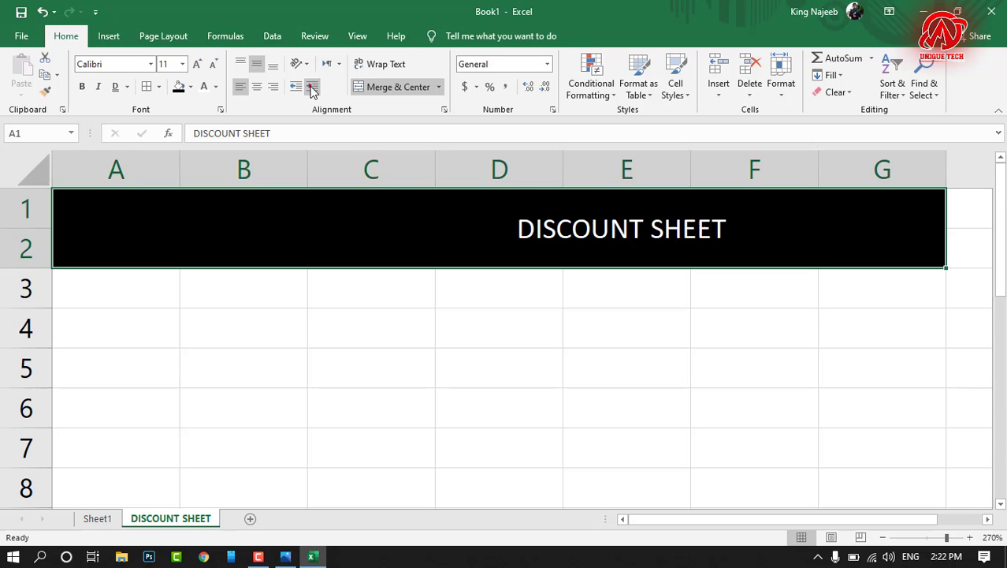
Step: Decrease the title's indent in A1:G2 until the text sits around the middle of the merged cell
left_click(297, 87)
left_click(297, 87)
left_click(297, 87)
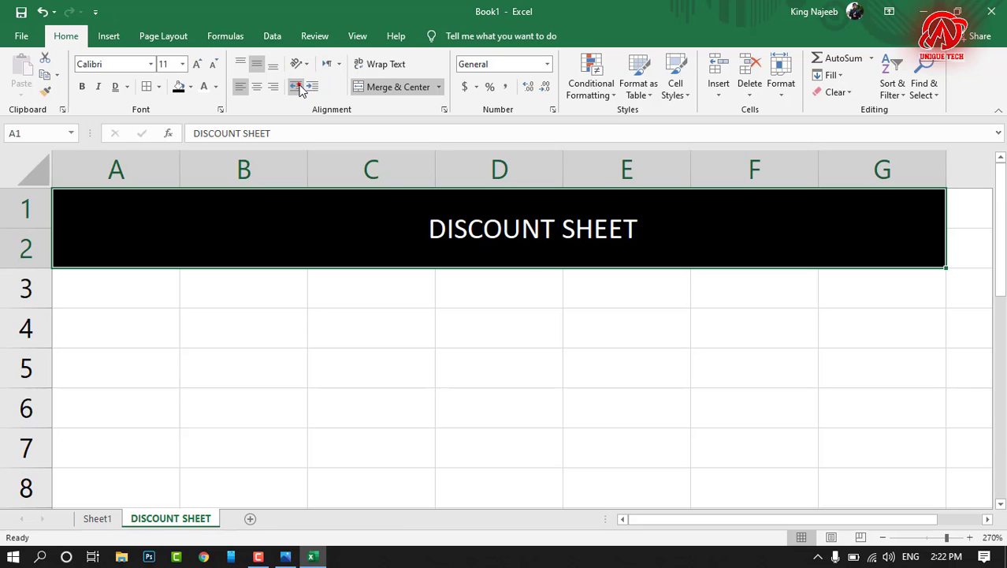
left_click(298, 87)
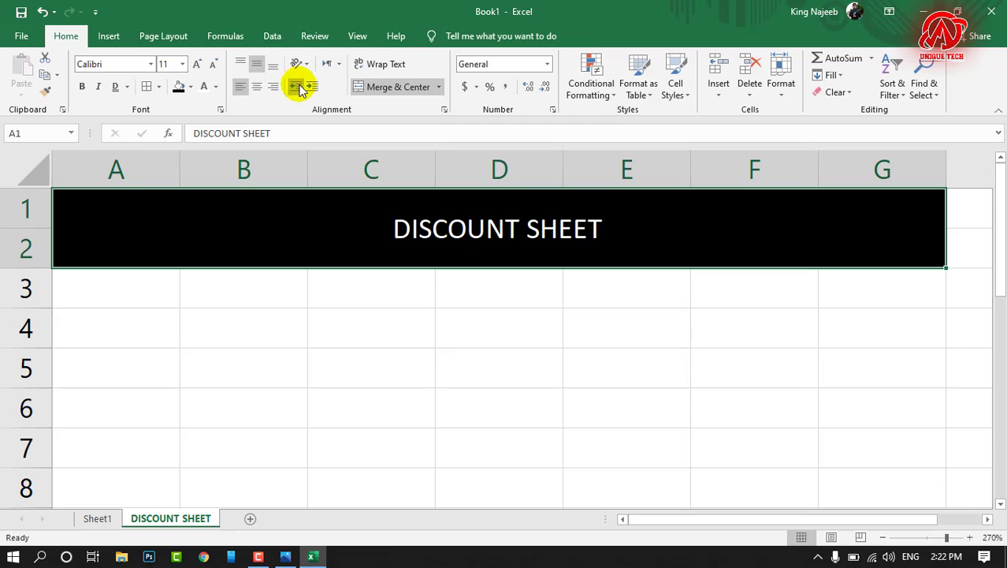
left_click(298, 87)
left_click(312, 87)
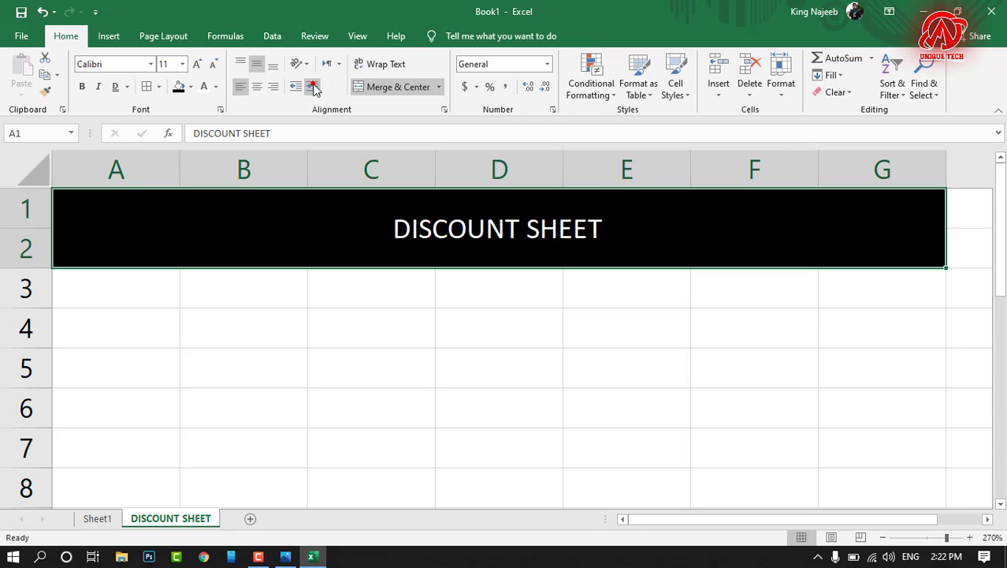
Step: Enlarge the title in A1:G2 to font size 22, reduce its indent and centre it horizontally
left_click(197, 63)
left_click(198, 63)
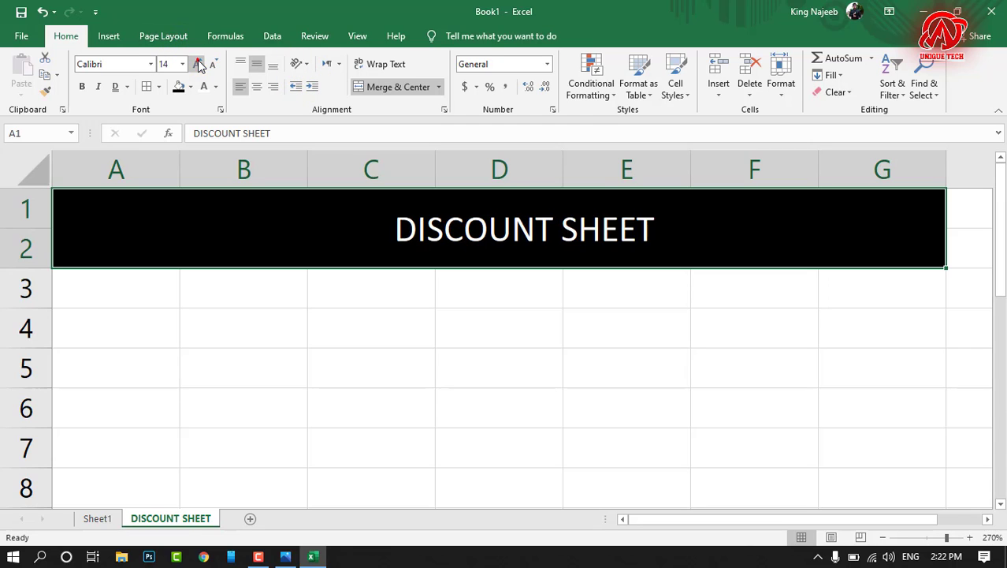
left_click(198, 64)
left_click(198, 63)
left_click(197, 63)
left_click(198, 63)
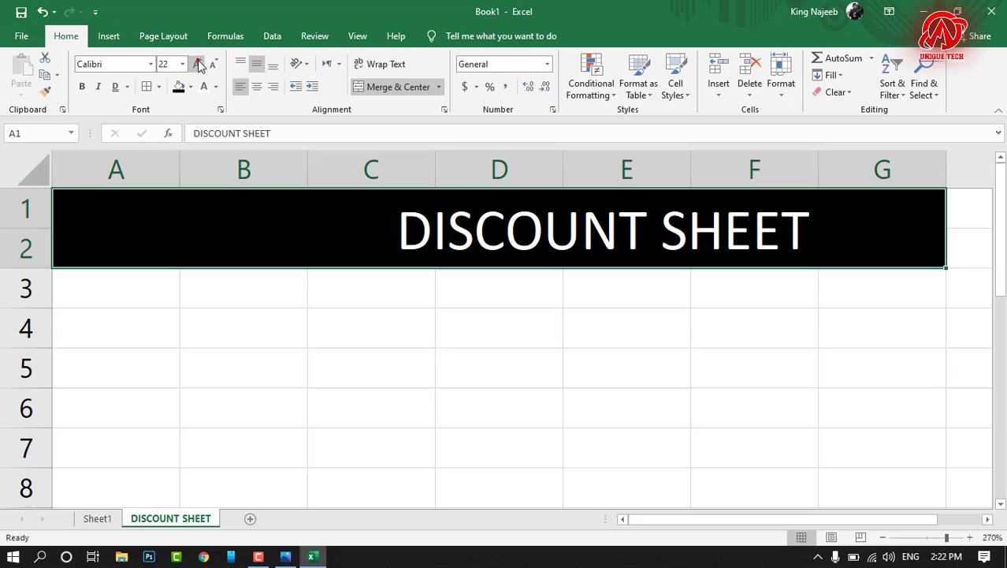
left_click(296, 88)
left_click(296, 87)
left_click(295, 88)
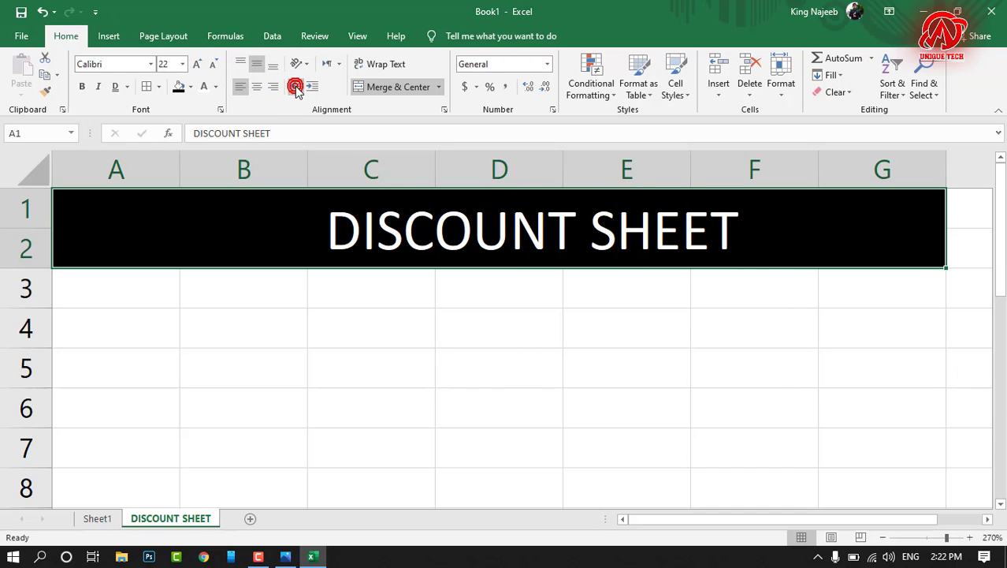
left_click(295, 87)
left_click(296, 88)
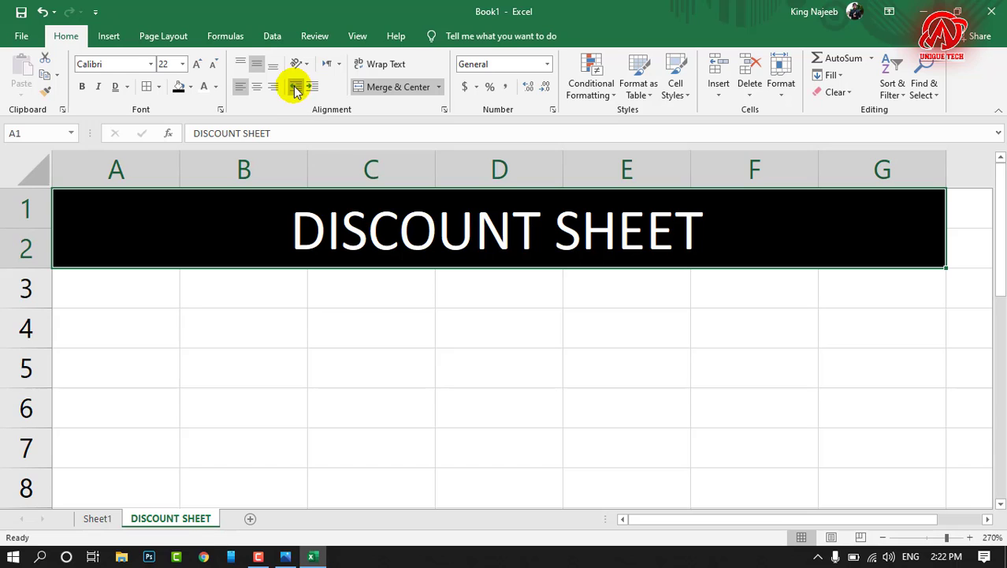
left_click(259, 88)
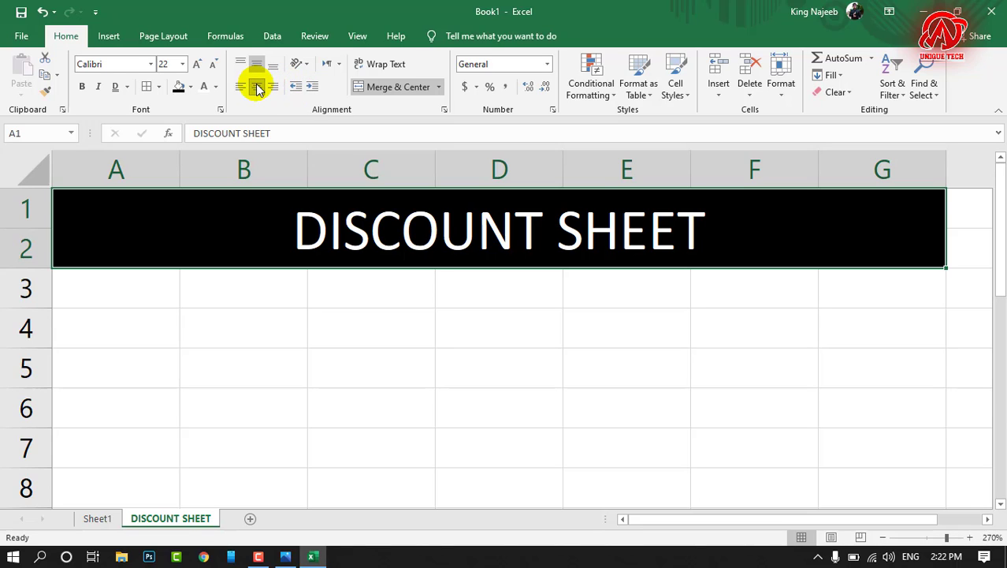
Step: Try the Angle Counterclockwise, Angle Clockwise and Vertical Text orientations on the title and undo the rotation
left_click(305, 66)
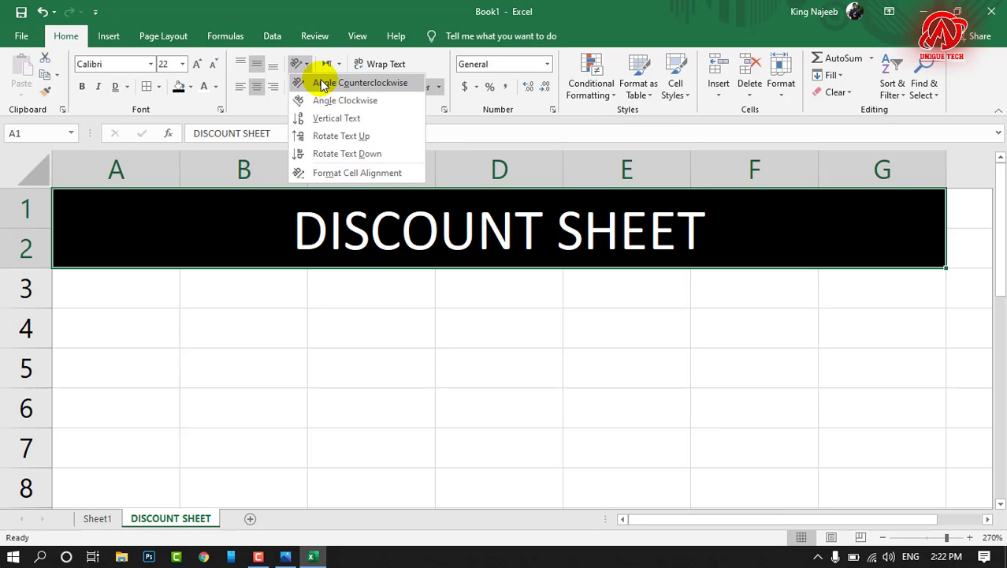
left_click(324, 84)
left_click(302, 66)
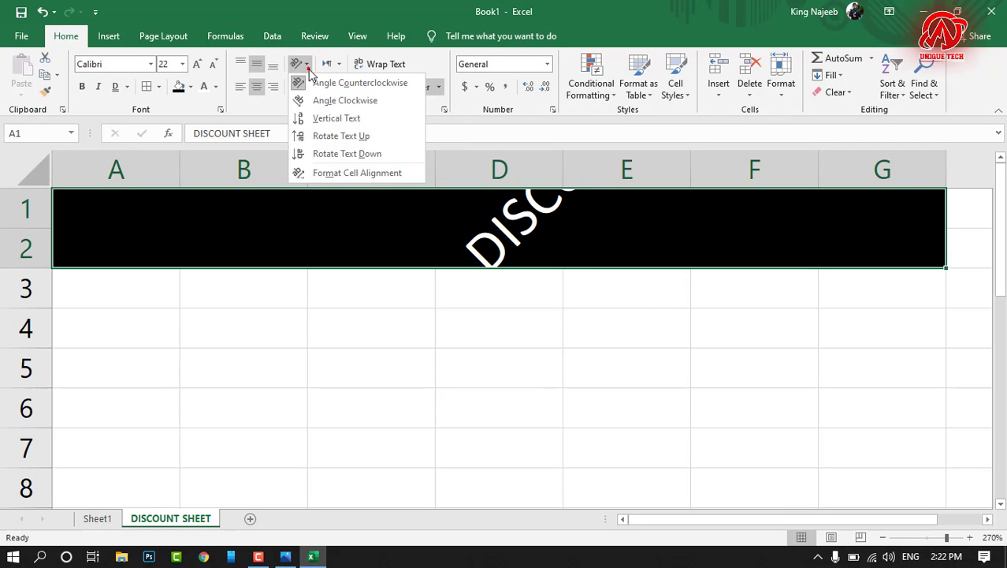
left_click(324, 101)
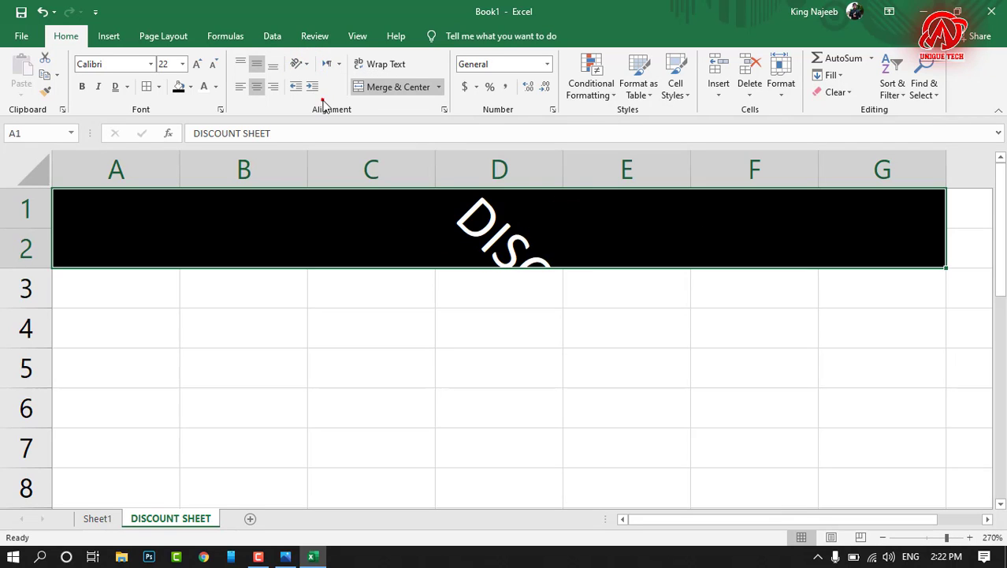
left_click(297, 65)
left_click(324, 118)
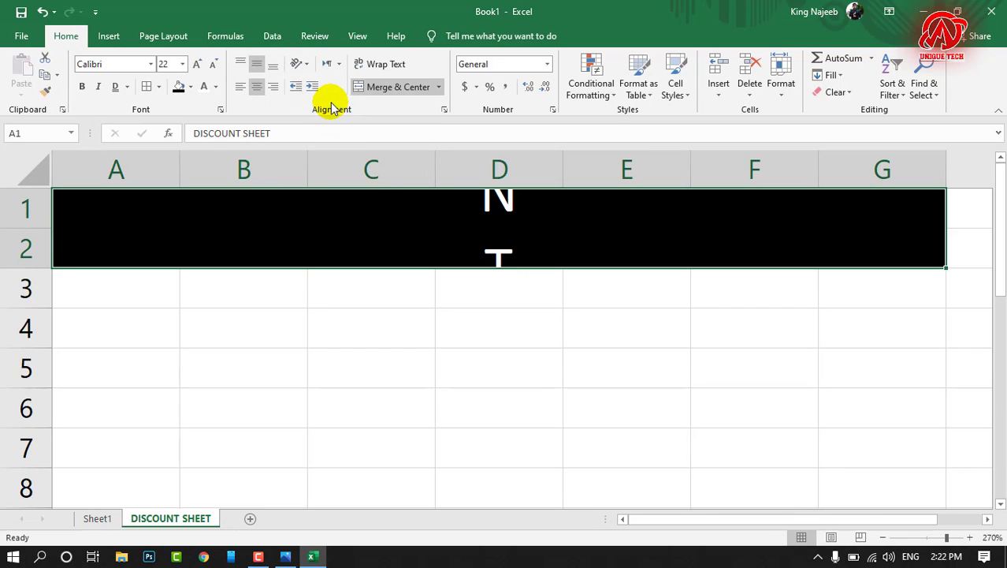
left_click(297, 64)
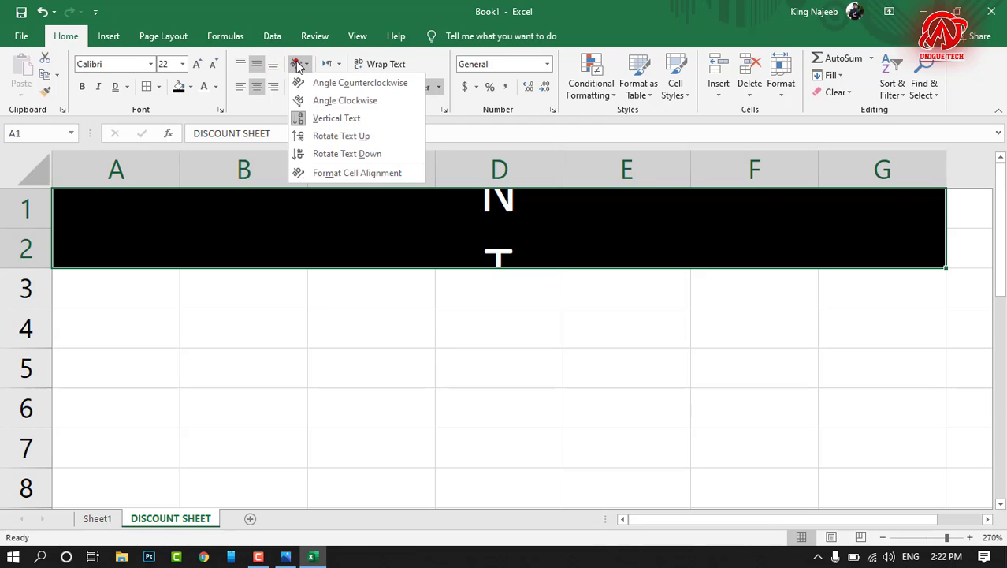
left_click(431, 336)
key("ctrl+z")
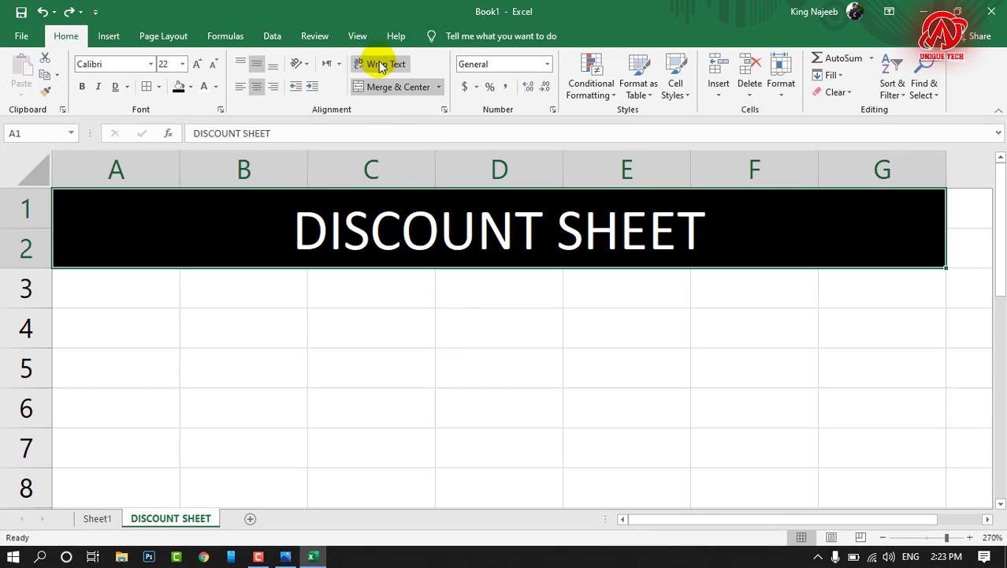
Step: Enter the text "A QUICK BROWN FOX JUMPS OVER THE LAZY DOG" in cell B4
left_click(259, 324)
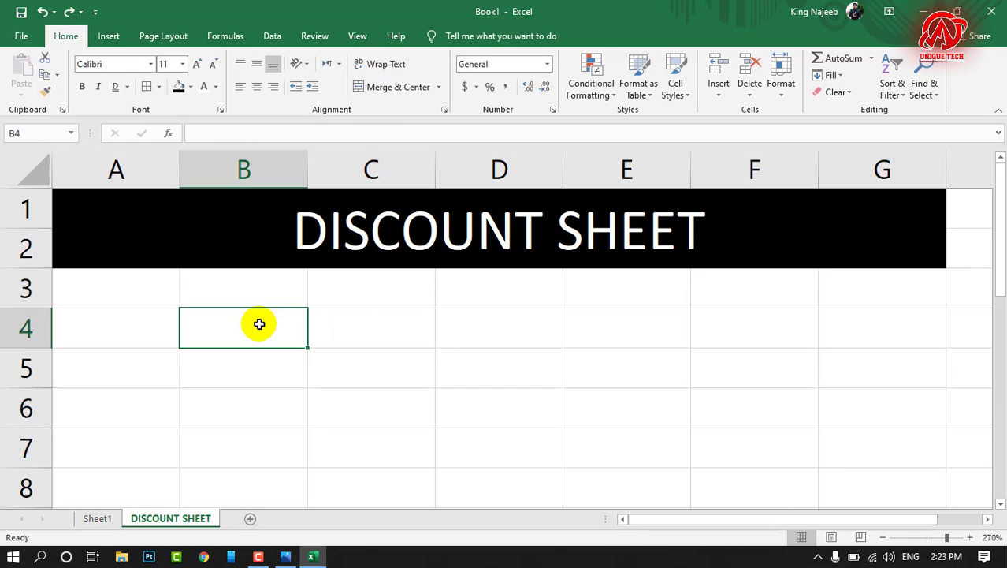
type("A")
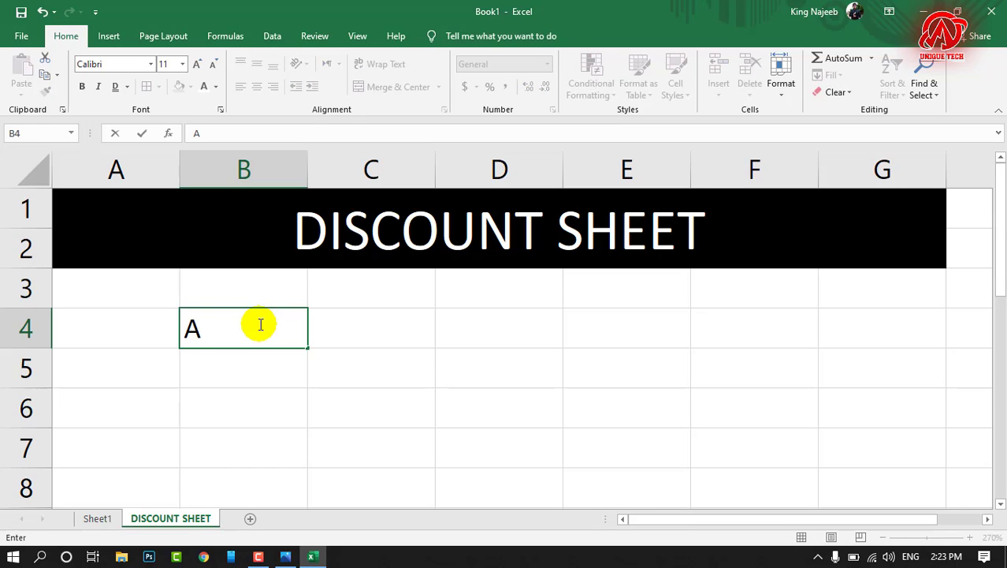
type(" QUICK BRPO")
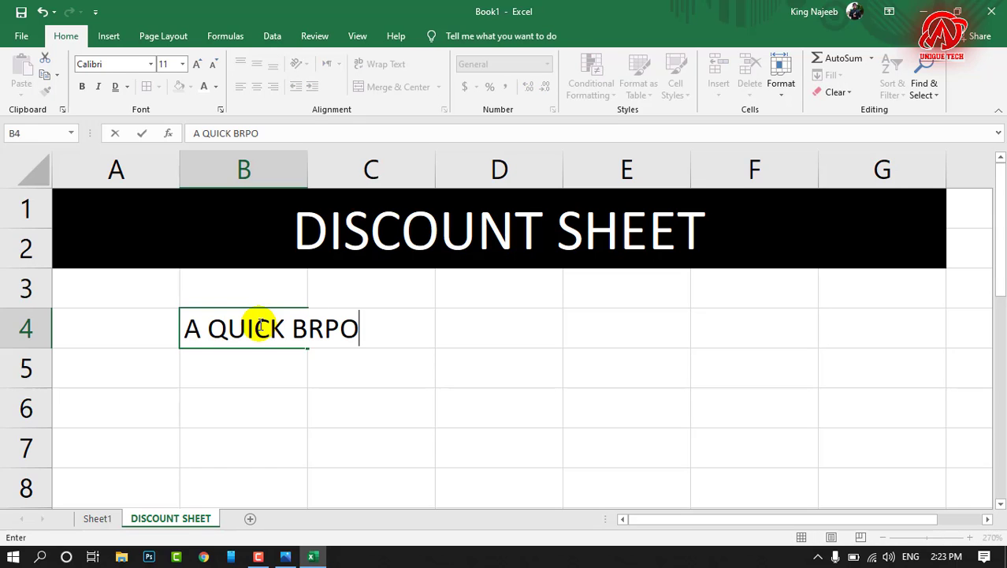
key("BackSpace")
key("BackSpace")
type("OW")
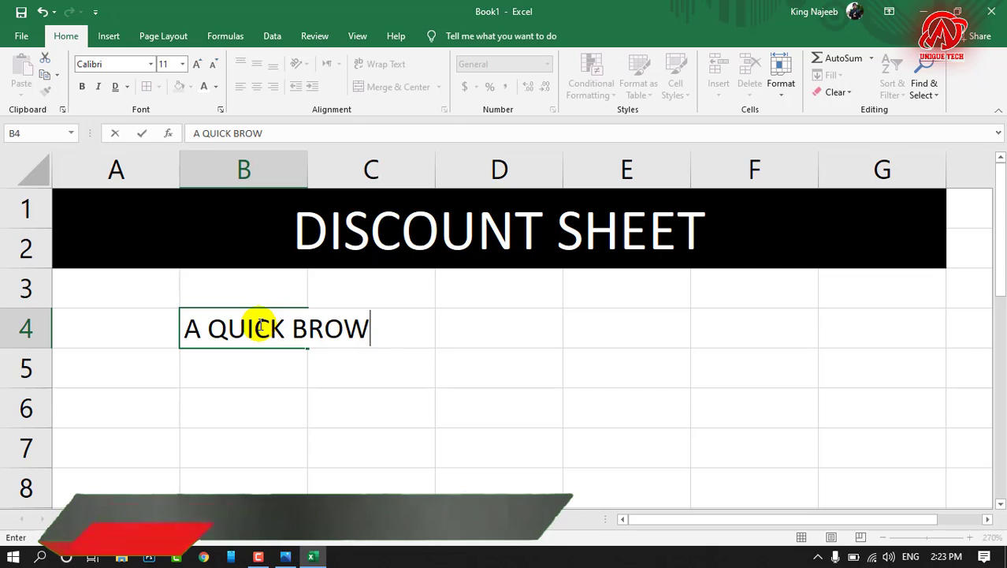
type("N FOX ")
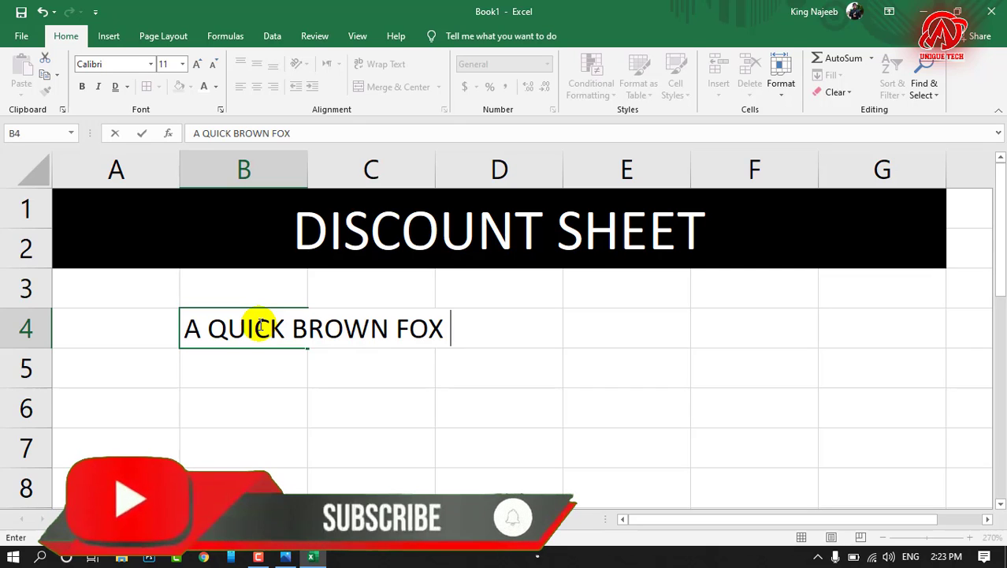
type("JUMPS OVER ")
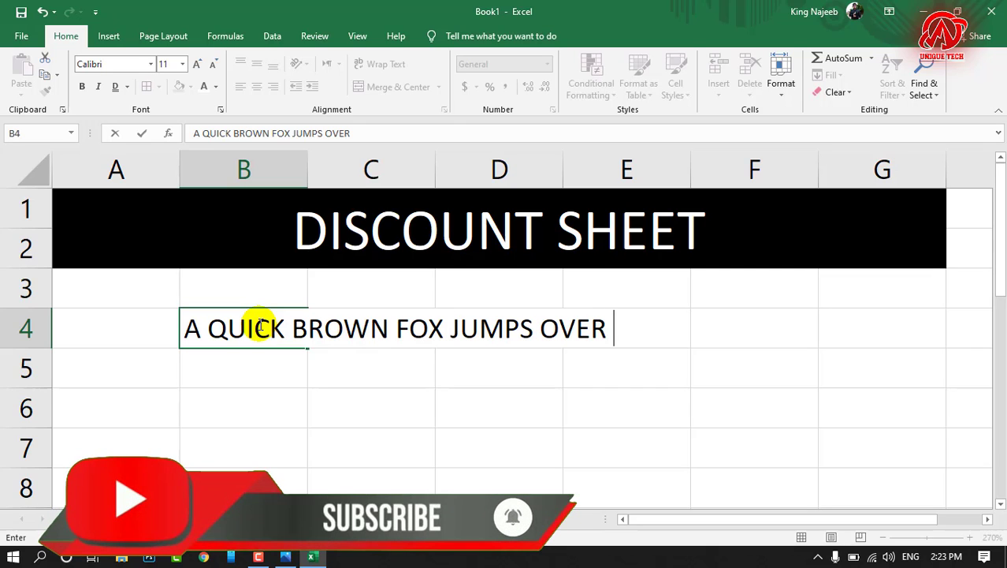
type("THE LAZY")
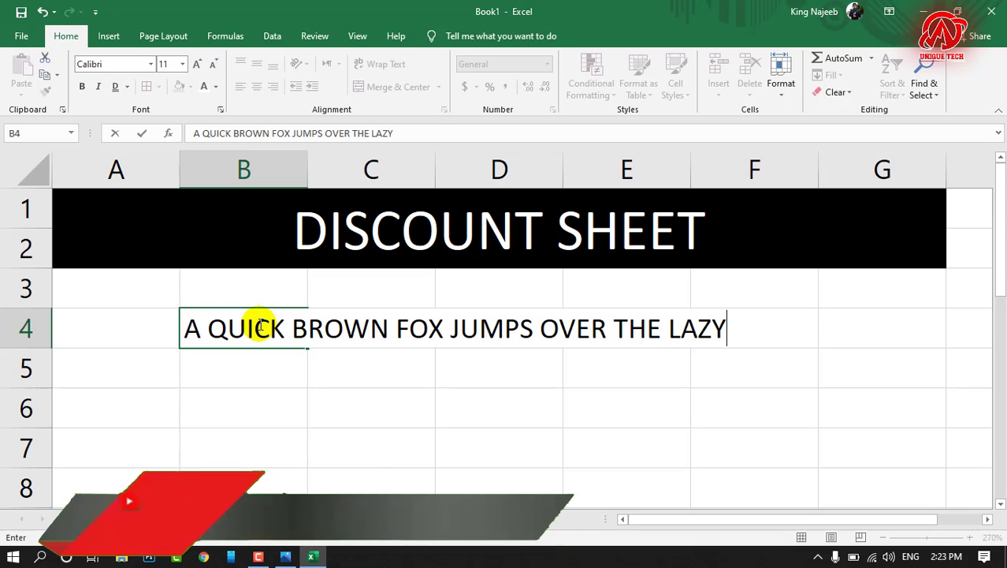
type("  DOG")
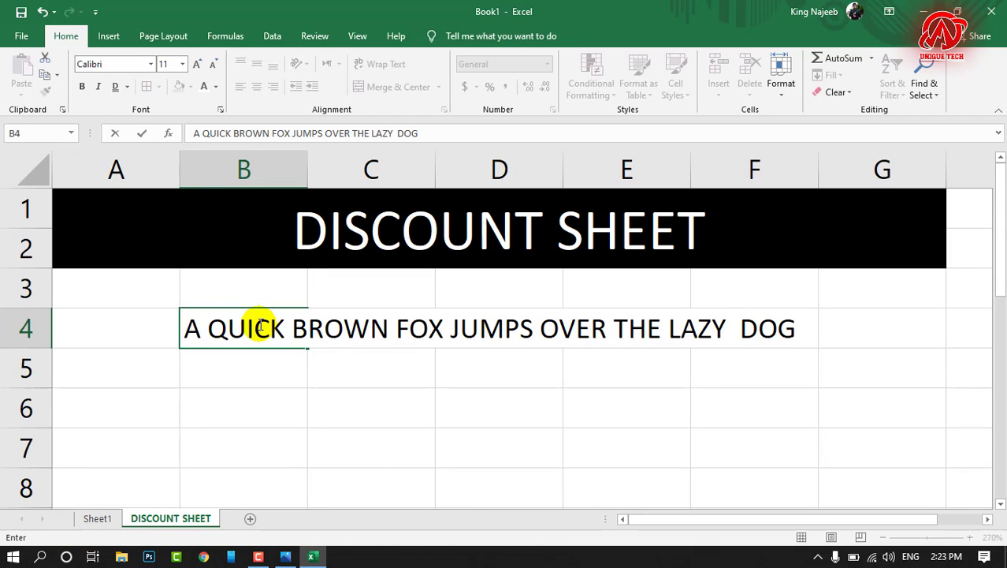
key("Return")
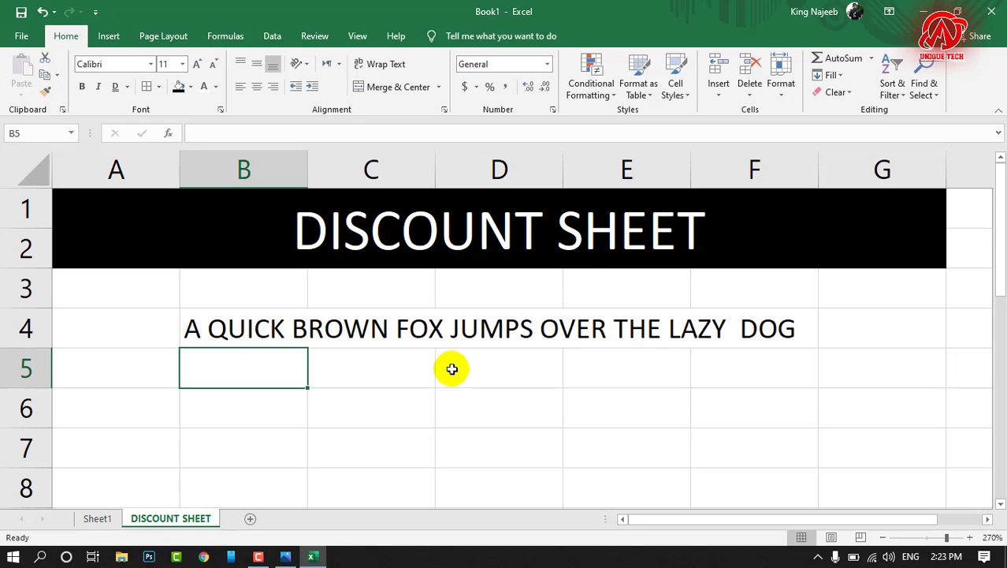
Step: Examine cells B4, C4 and D4 to check which of them holds the overflowing sentence, and reselect B4
left_click(286, 328)
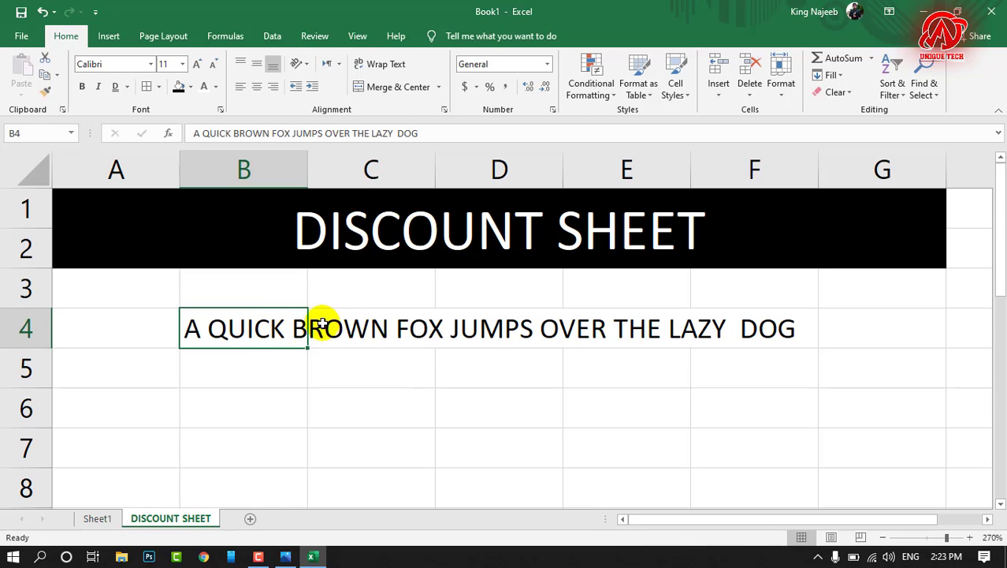
double_click(375, 330)
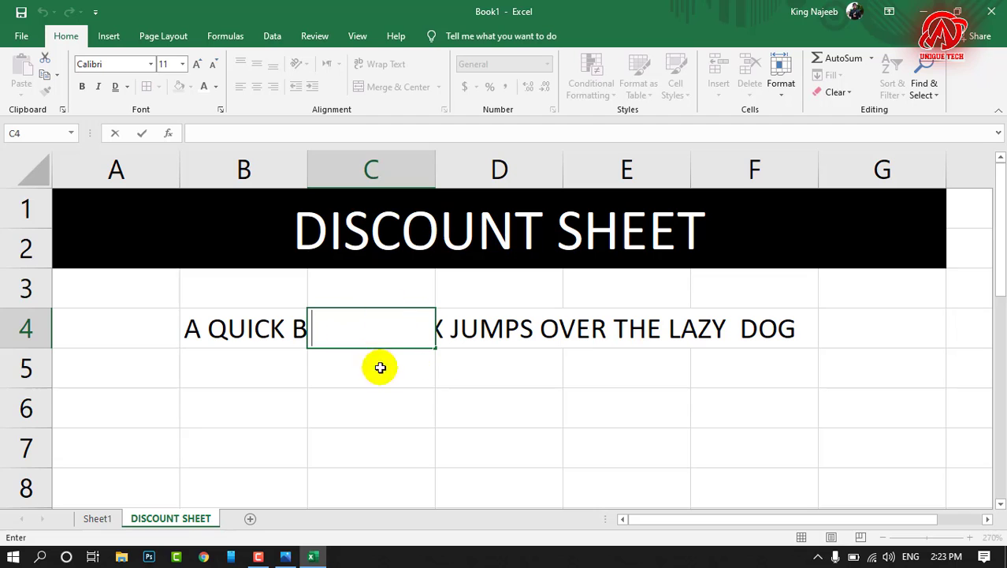
left_click(456, 328)
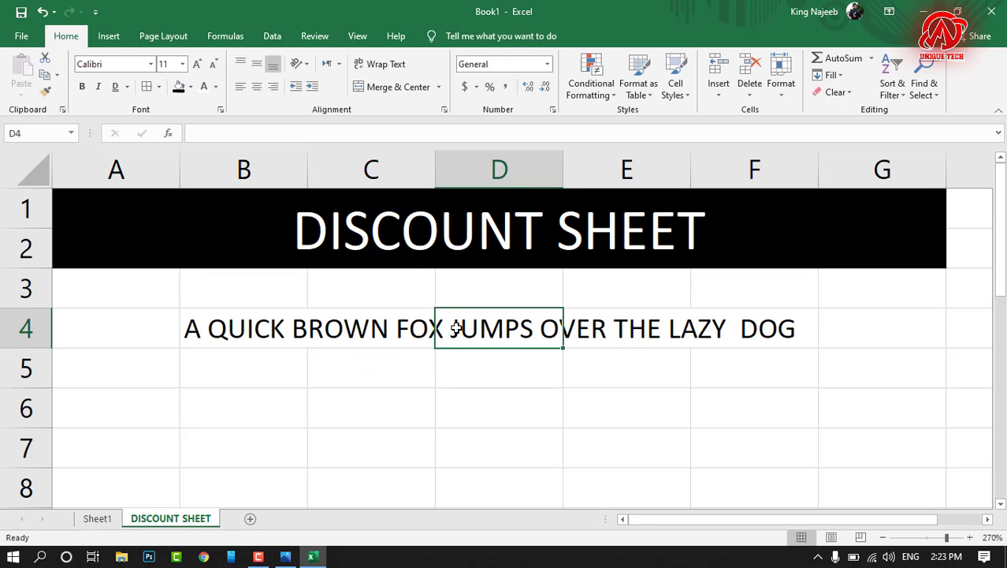
left_click(452, 327)
double_click(496, 333)
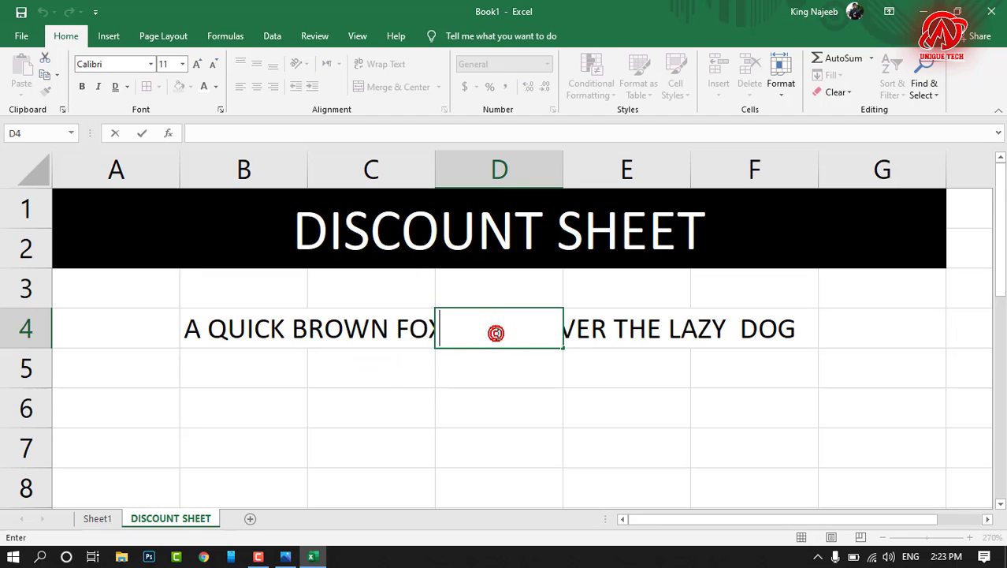
left_click(298, 376)
left_click(244, 335)
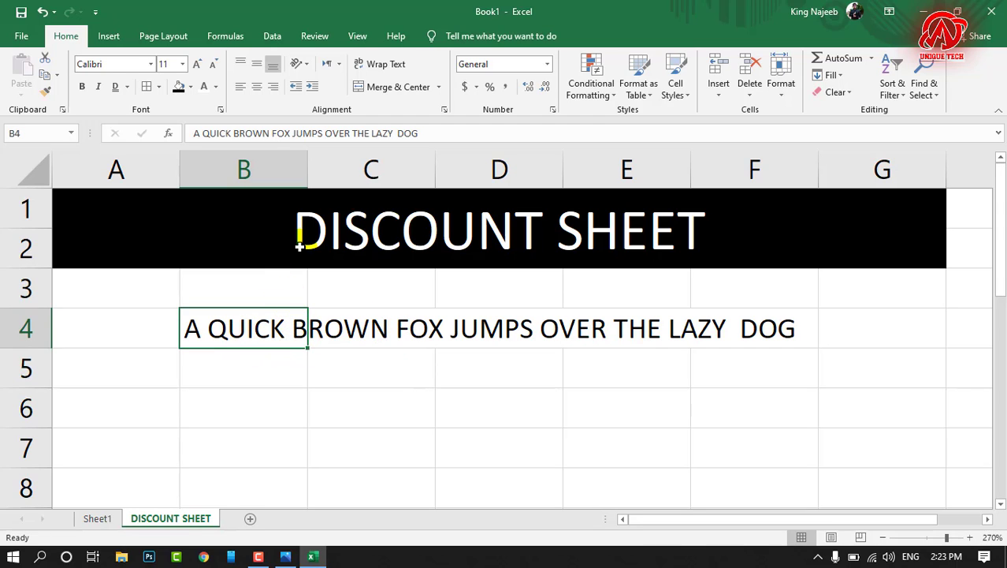
Step: Wrap the long sentence in cell B4 so it fits within the column's width, and review all the wrapped lines
double_click(254, 325)
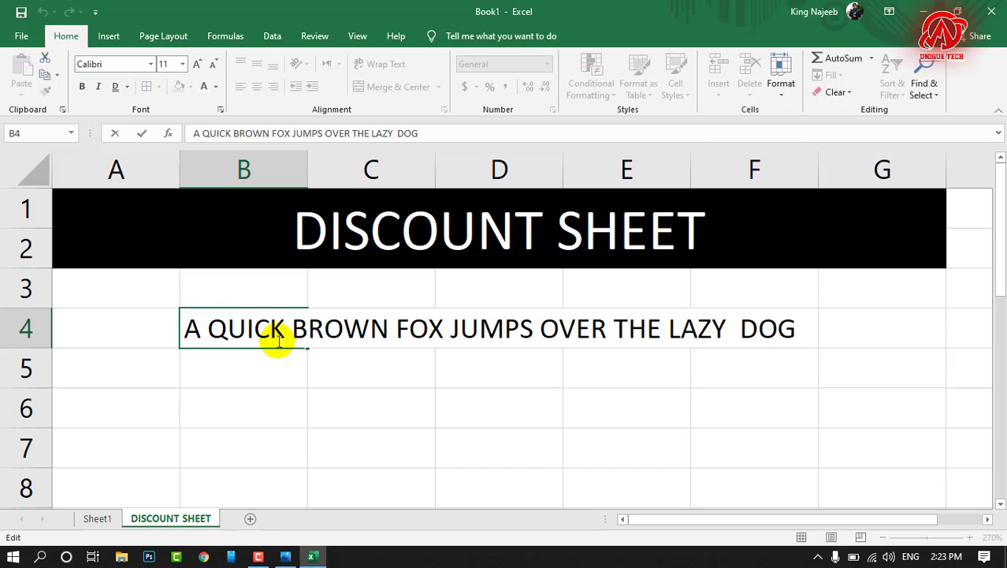
left_click(242, 383)
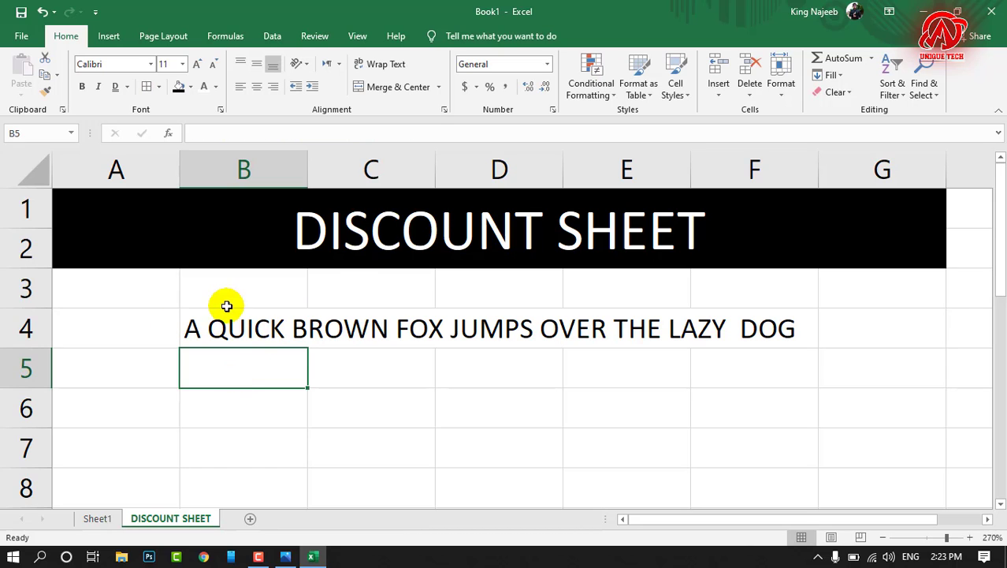
left_click(261, 340)
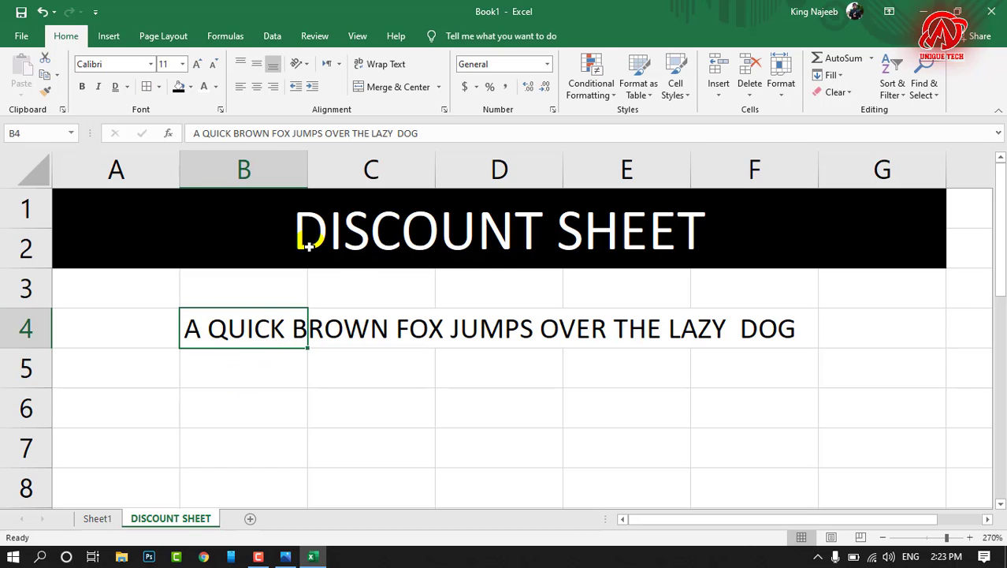
left_click(377, 69)
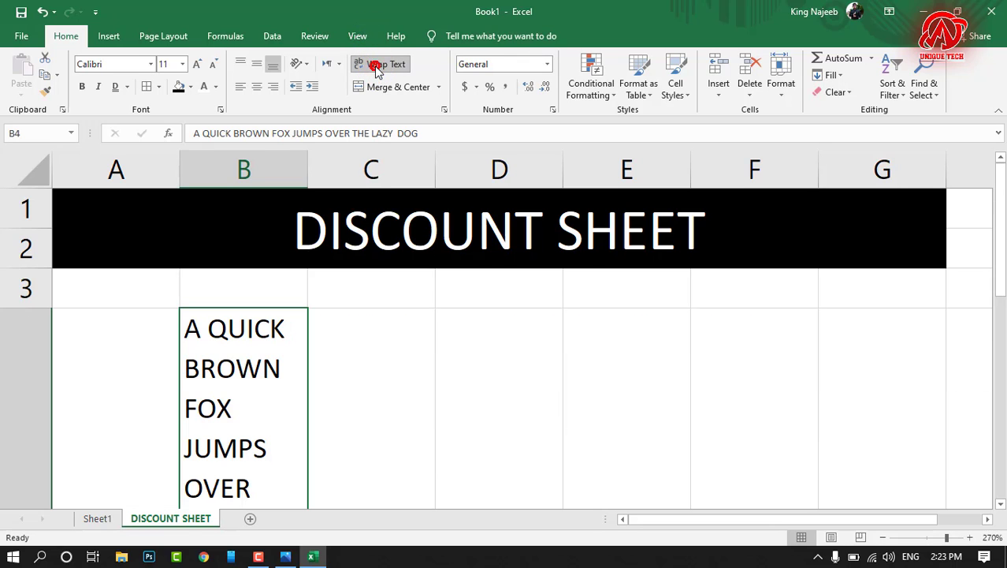
left_click_drag(1000, 244, 1000, 291)
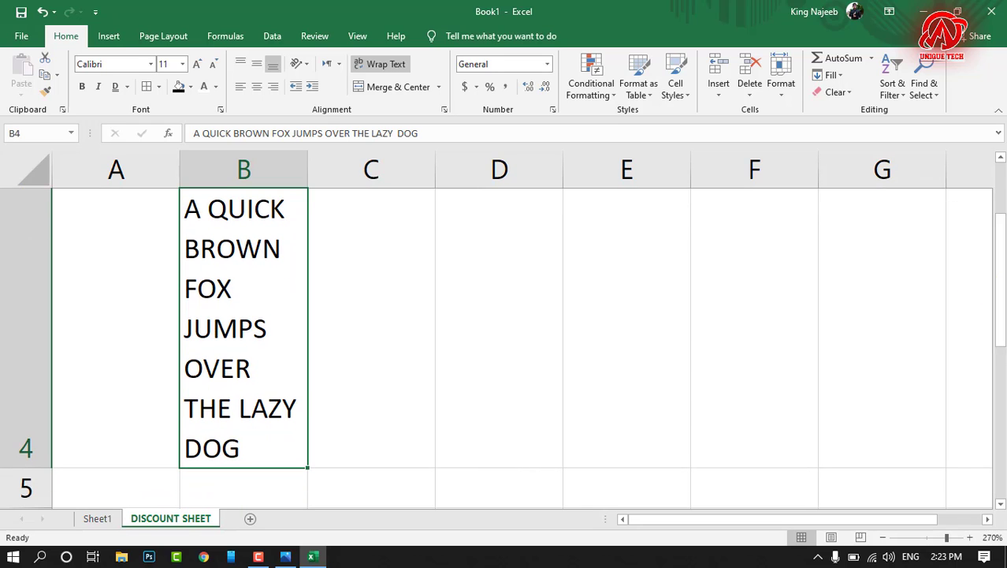
left_click(458, 251)
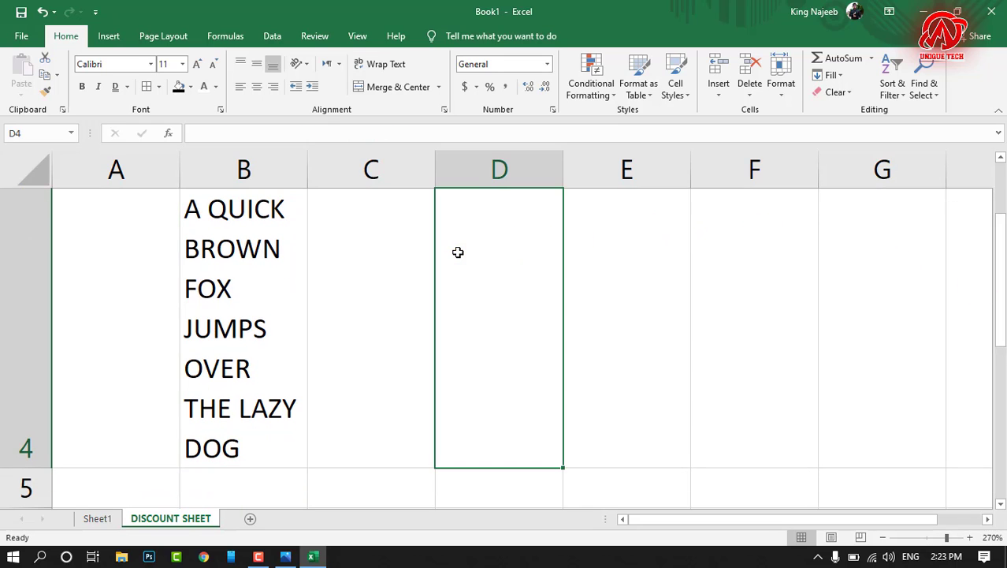
Step: Try Merge & Center on the empty range A11:G12 and unmerge it again
left_click_drag(997, 288, 999, 383)
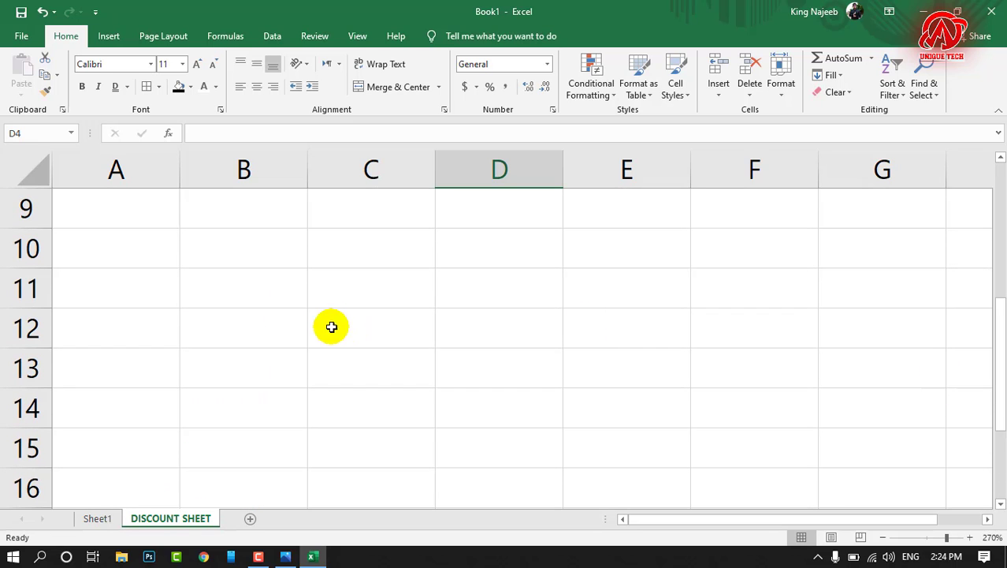
left_click_drag(99, 281, 884, 328)
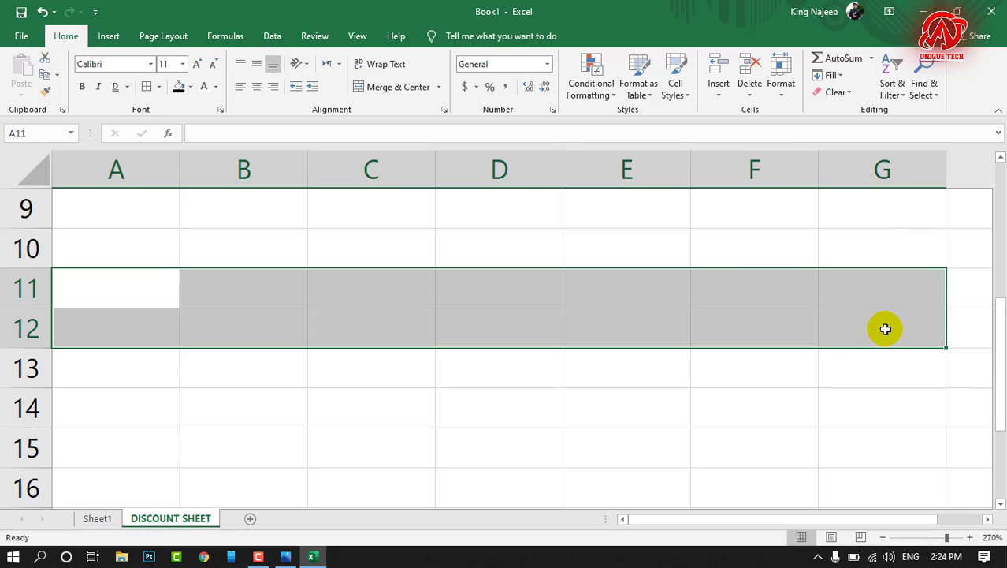
left_click(417, 93)
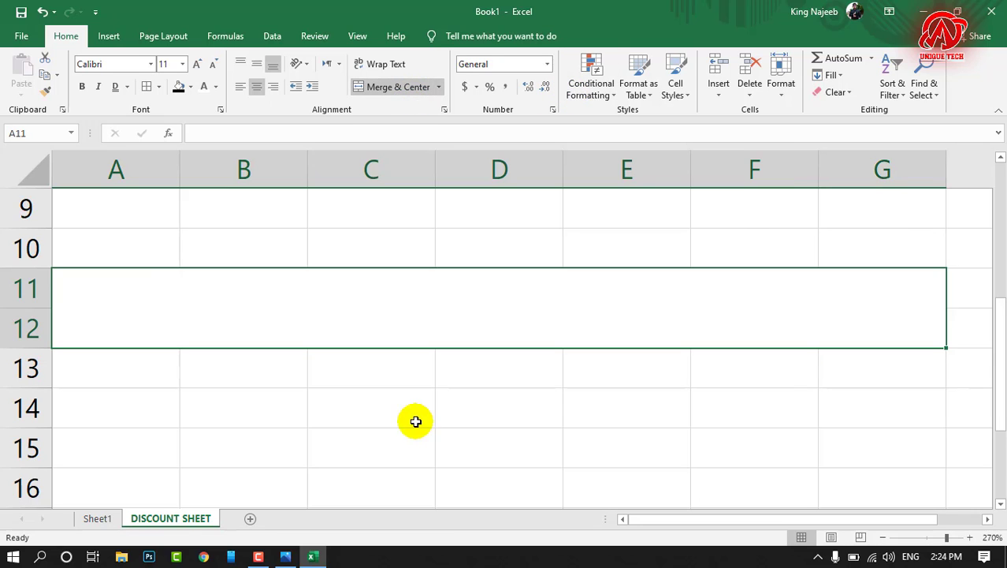
left_click(414, 419)
left_click(189, 306)
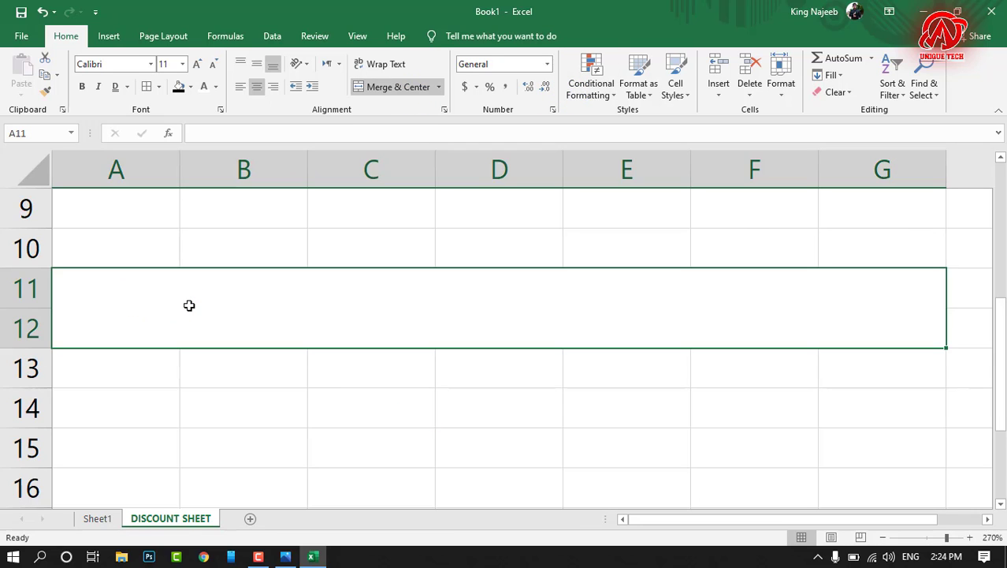
left_click(410, 93)
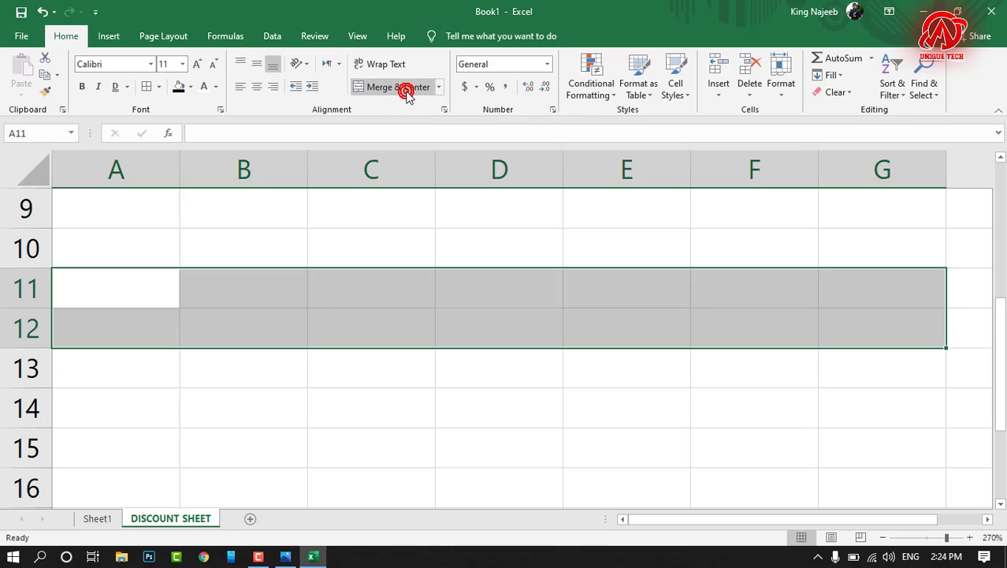
left_click(504, 438)
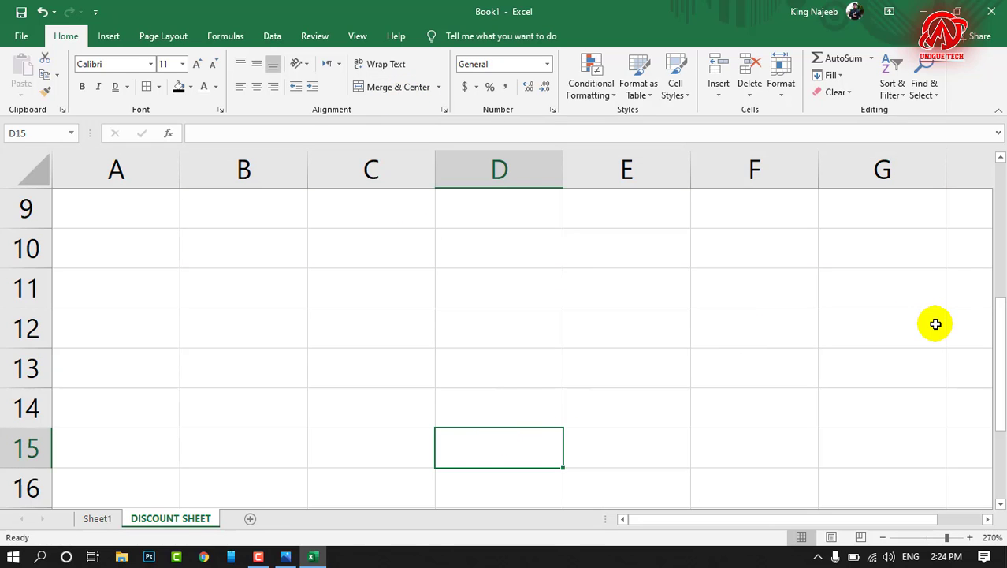
Step: Open the Delete cells options for cell D15
key("ctrl+minus")
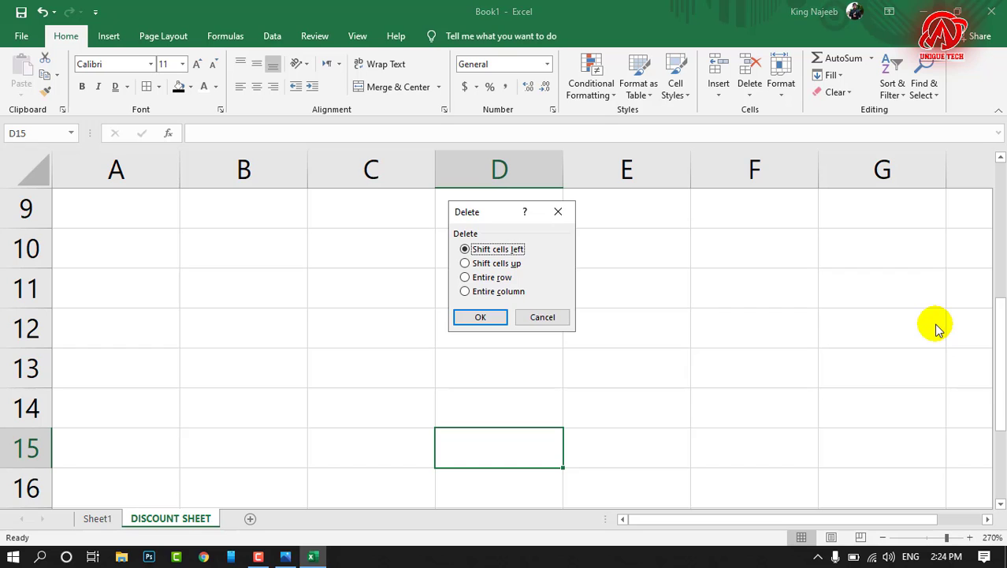